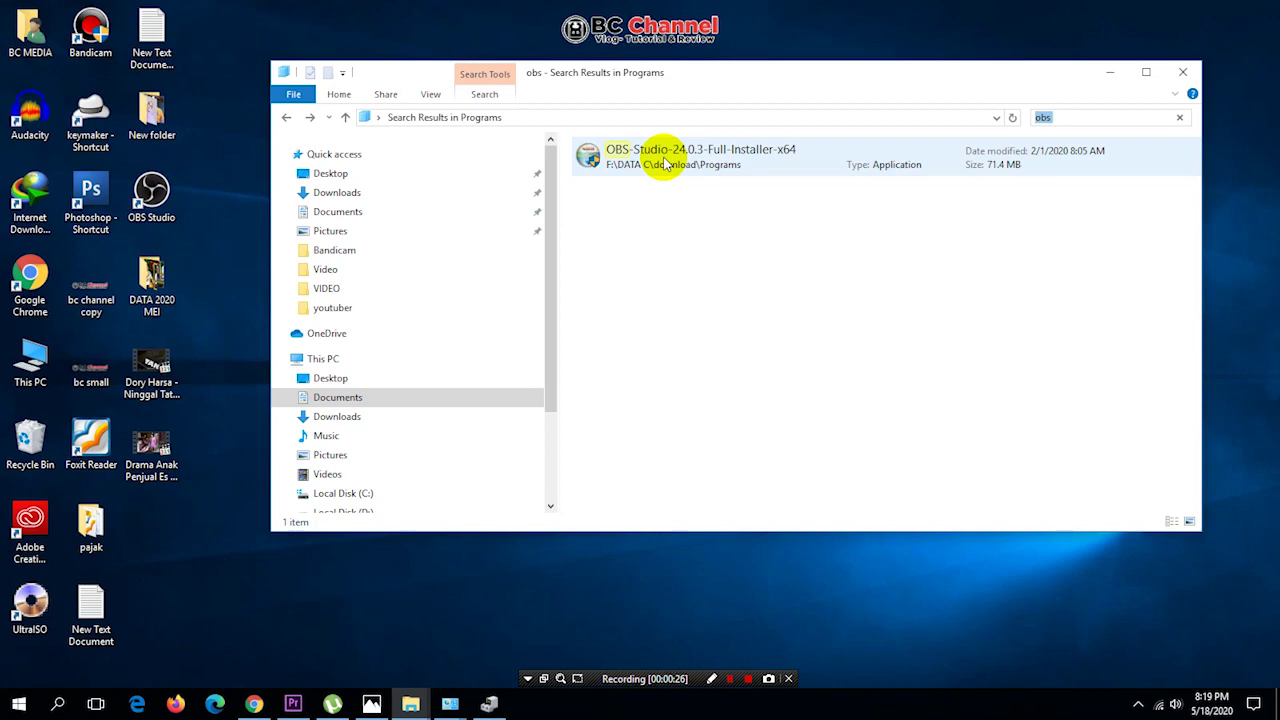
Switch to Chrome and open the OBS Studio download page from the search results for "obs studio"
left_click(255, 704)
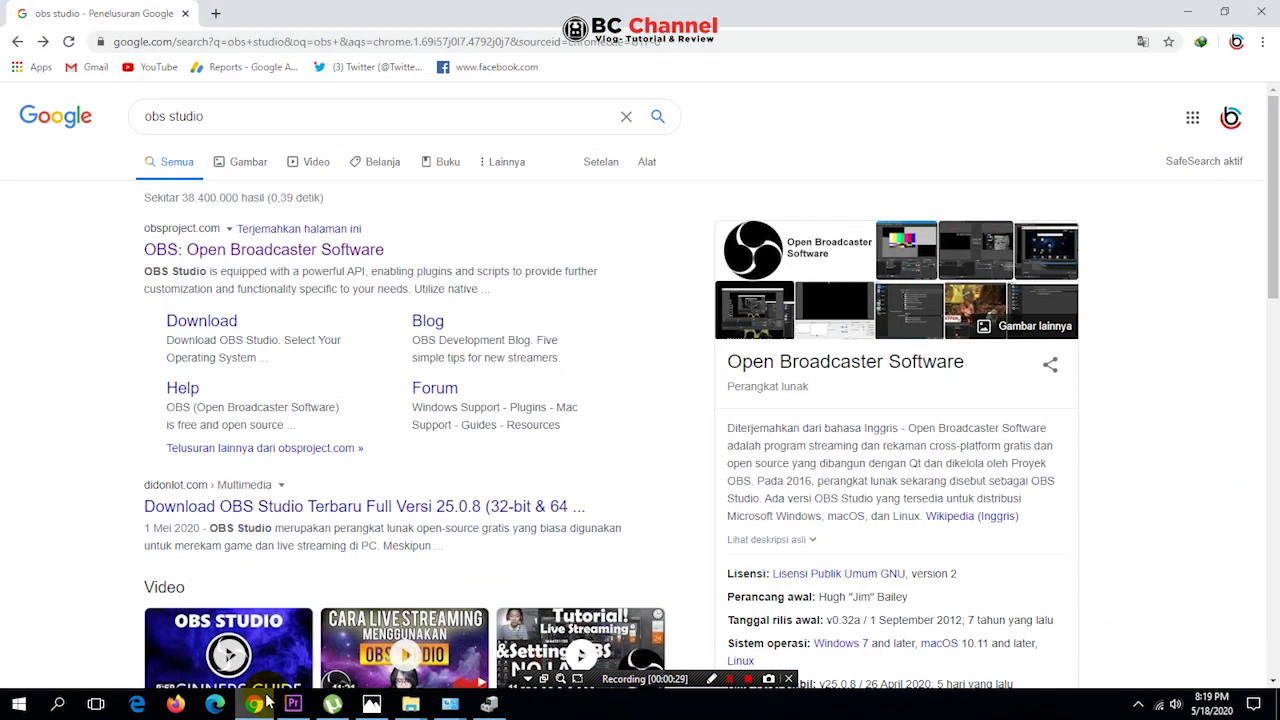
triple_click(152, 115)
left_click(222, 116)
left_click(53, 286)
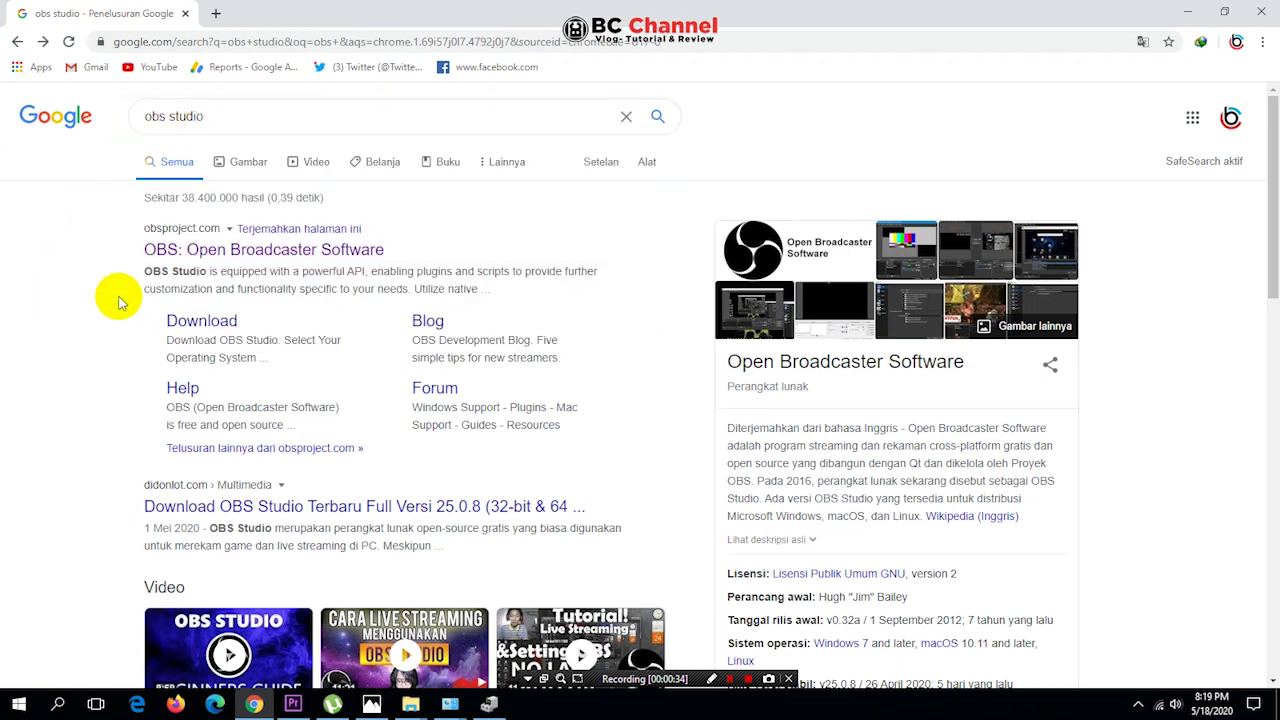
left_click(196, 322)
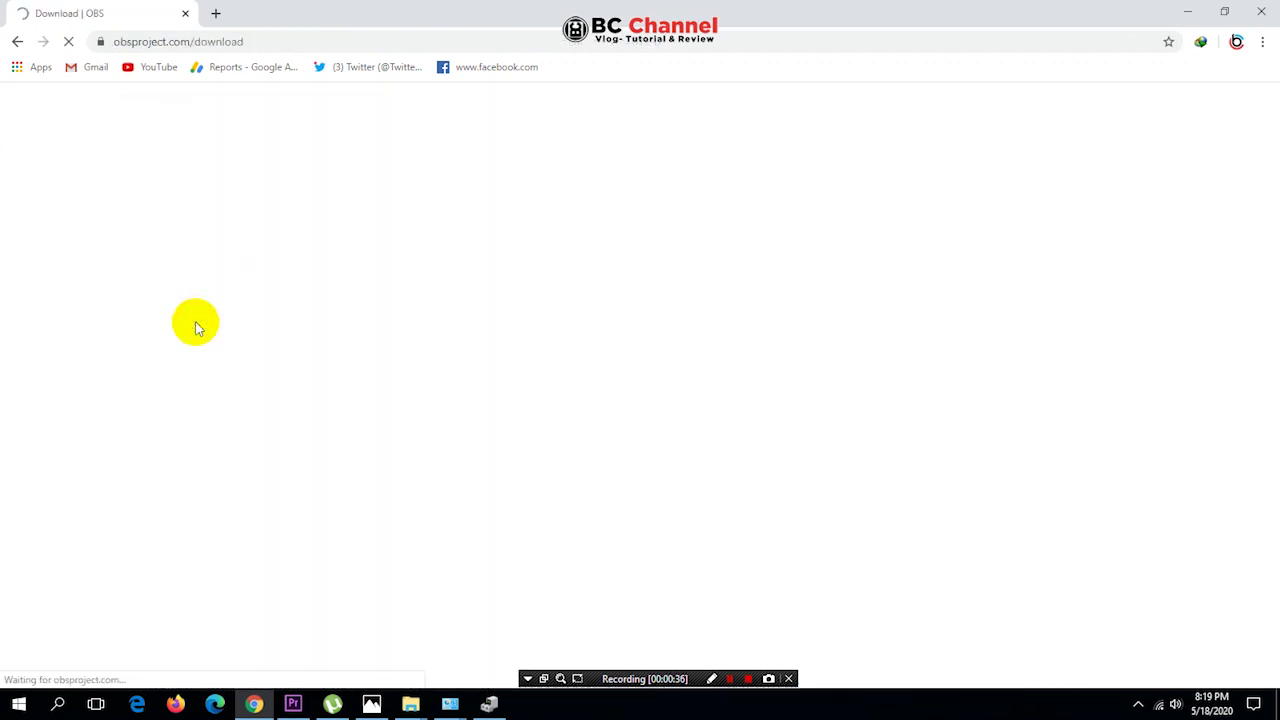
scroll(411, 304, "down", 2)
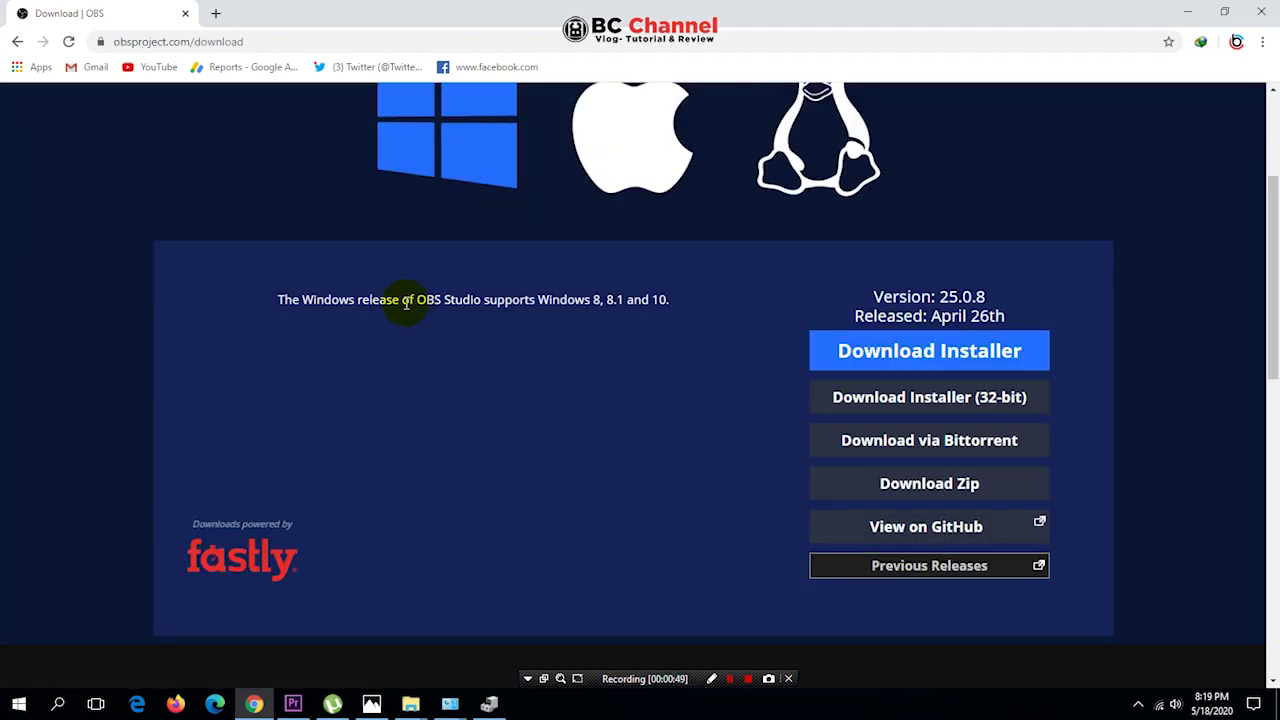
Try to download the OBS Studio 25.0.8 Windows installer, cancel the transfer and return to the installer's folder window
left_click(932, 351)
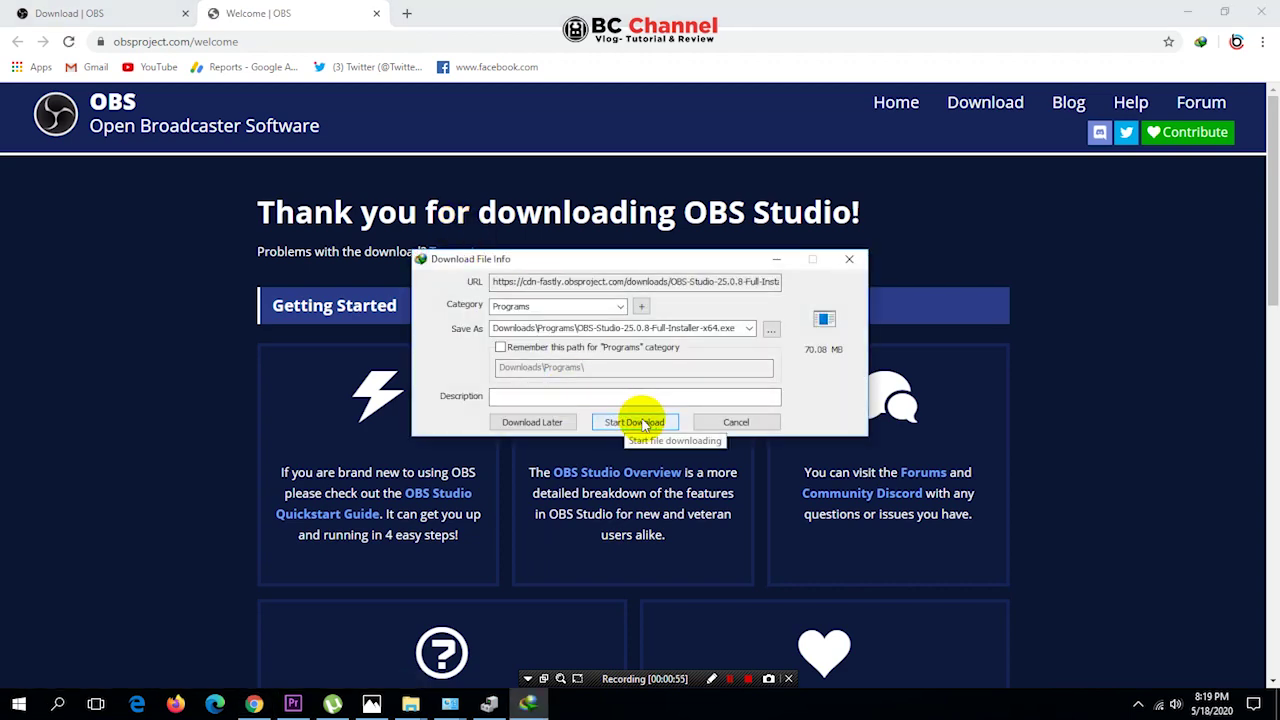
left_click(734, 422)
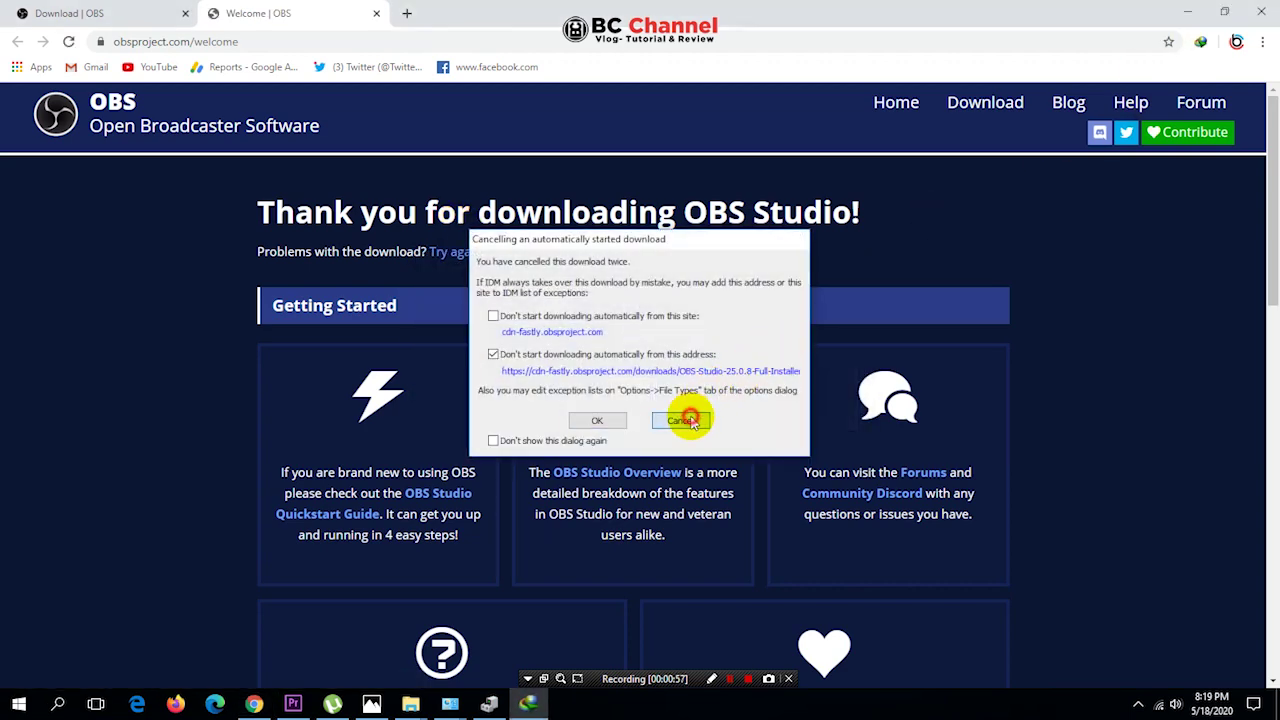
left_click(682, 420)
left_click(1187, 14)
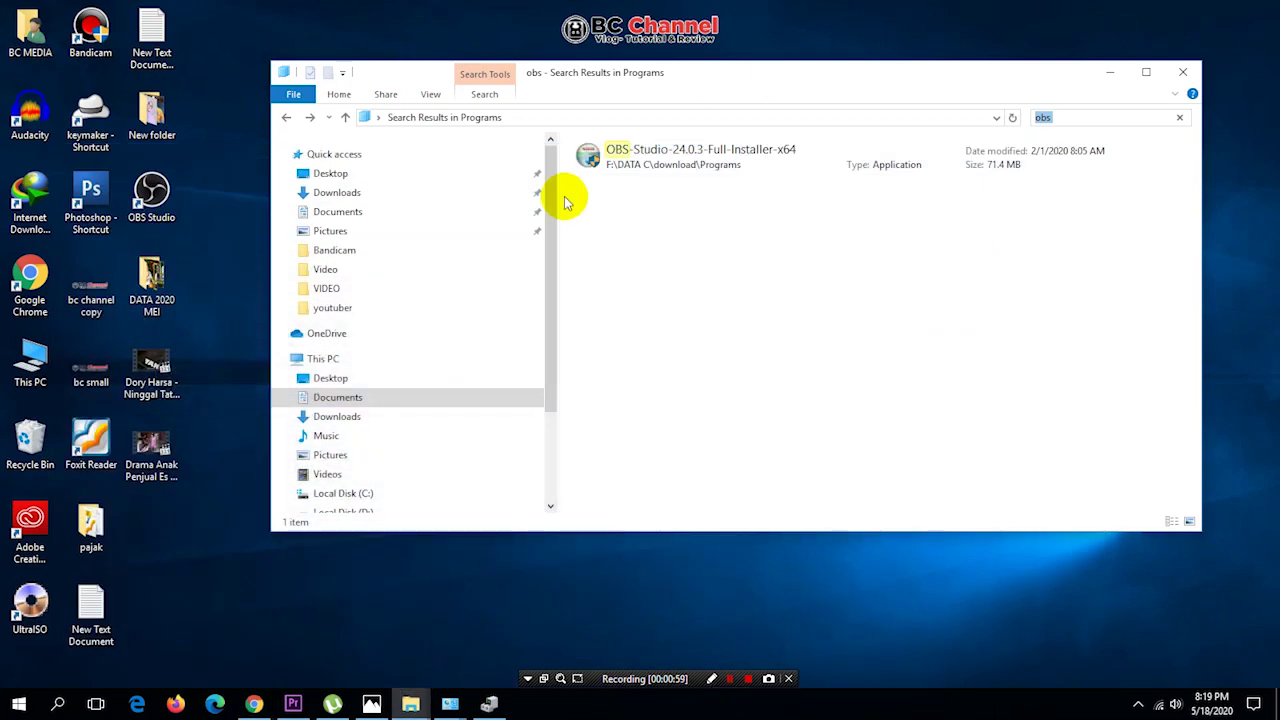
Install OBS Studio 24.0.3 as administrator from the existing installer into C:\Program Files\obs-studio and launch it
right_click(625, 163)
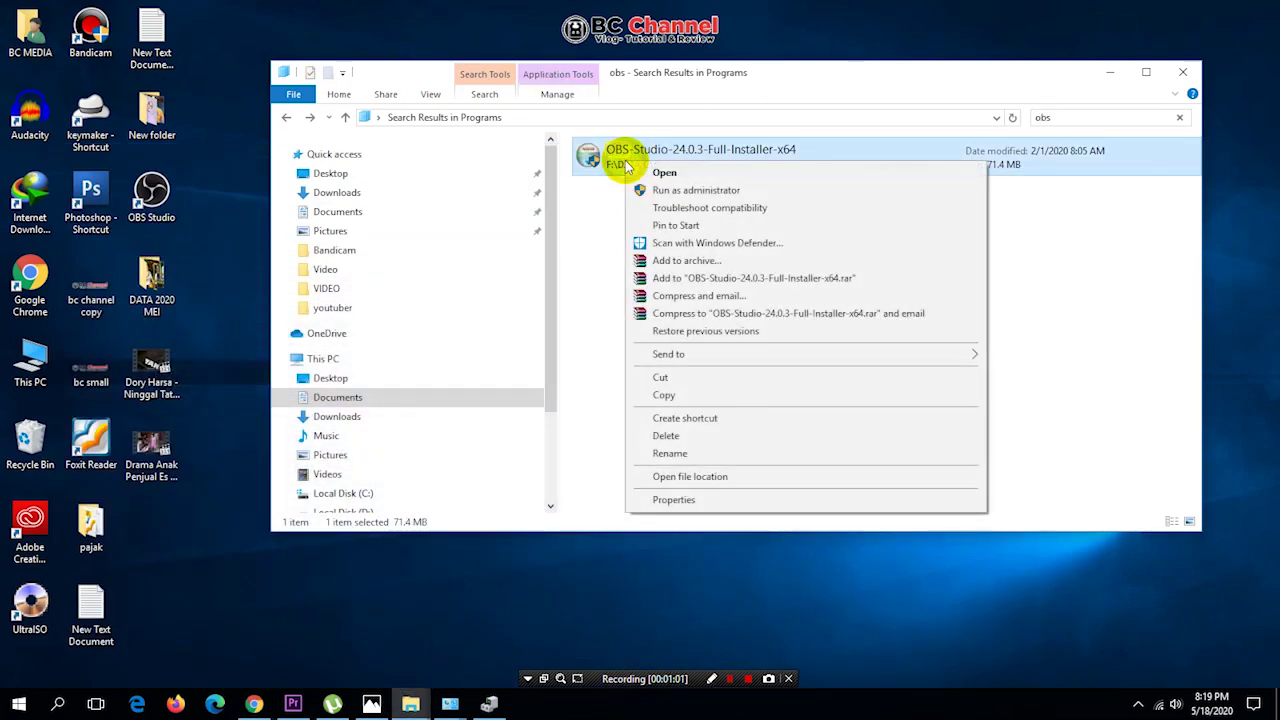
left_click(671, 192)
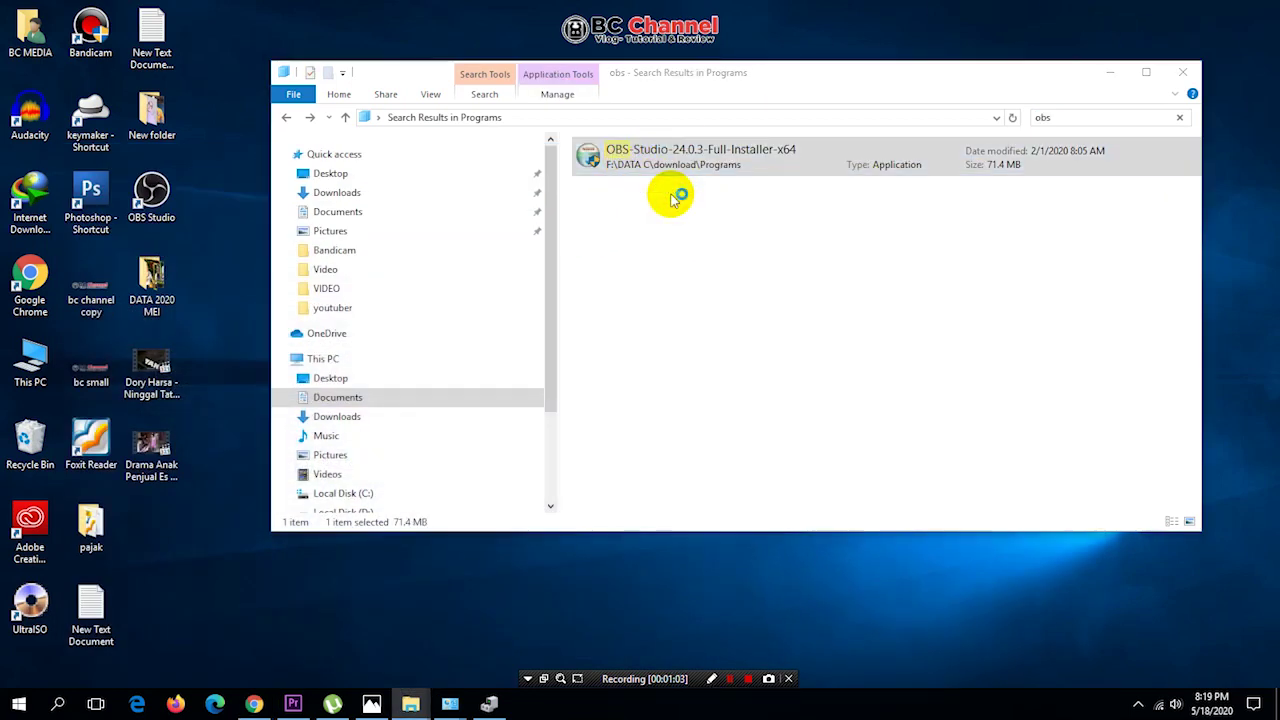
left_click(724, 481)
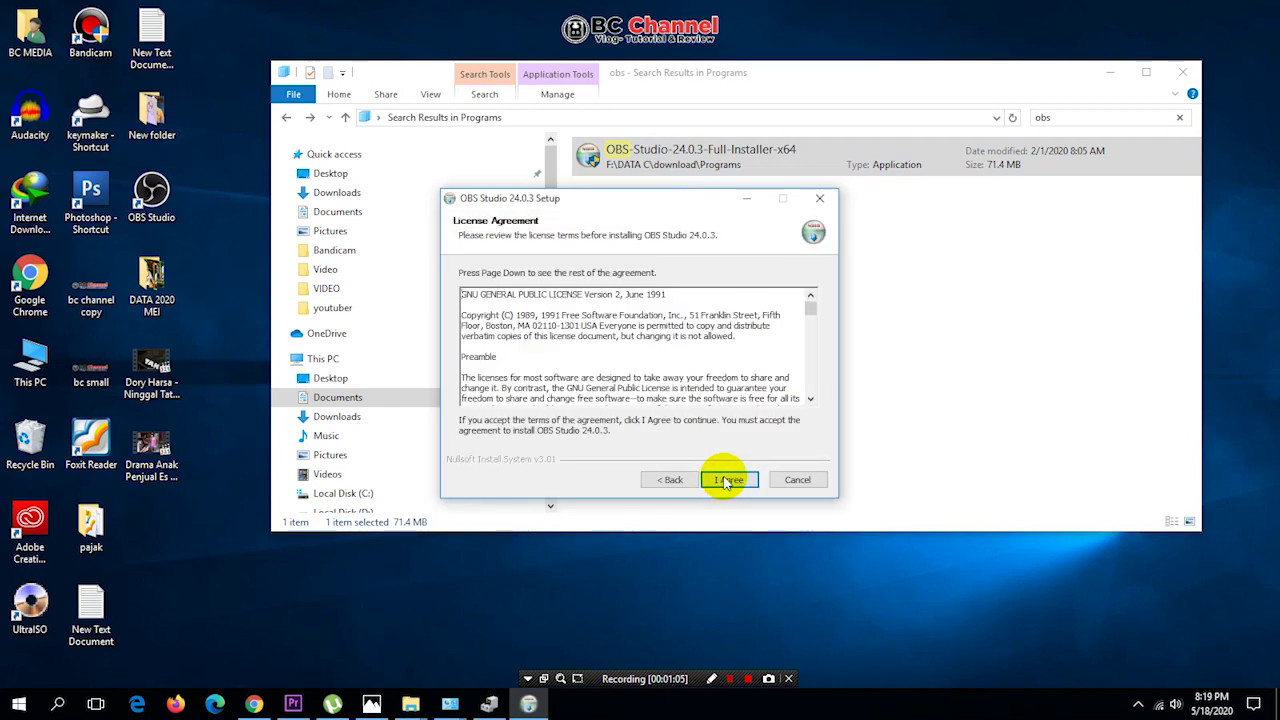
left_click(727, 481)
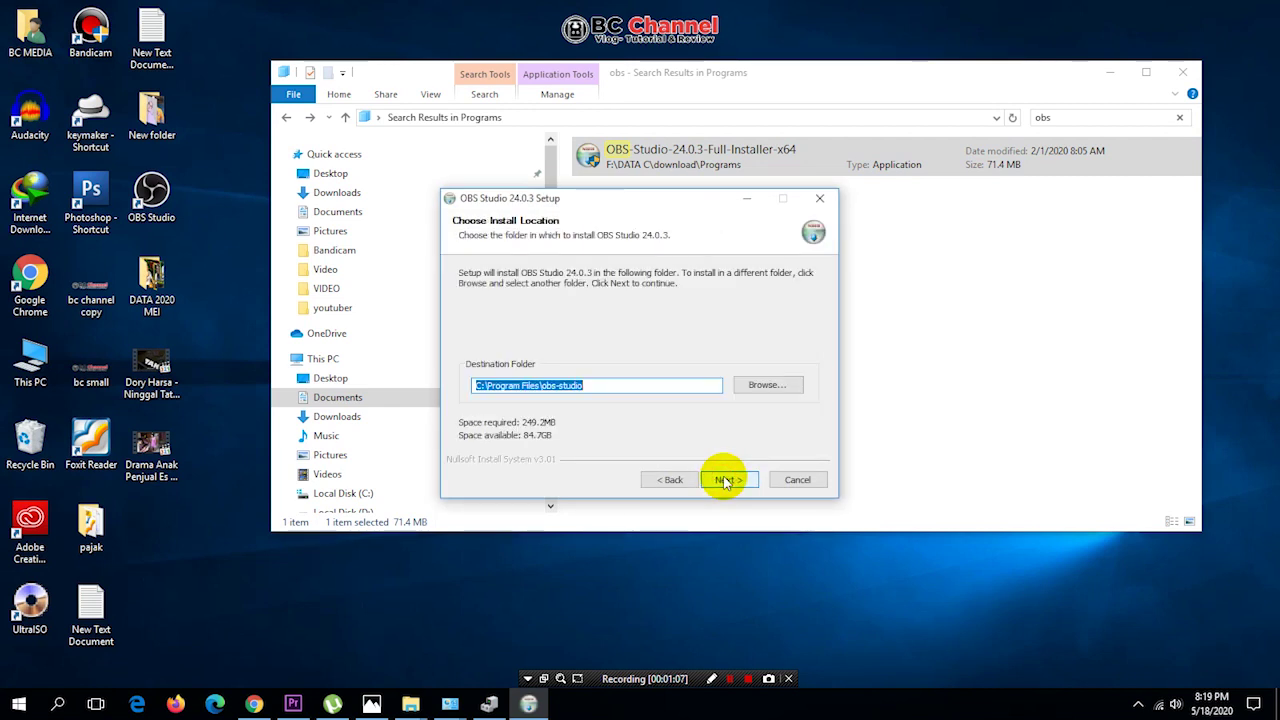
left_click(727, 481)
left_click(727, 481)
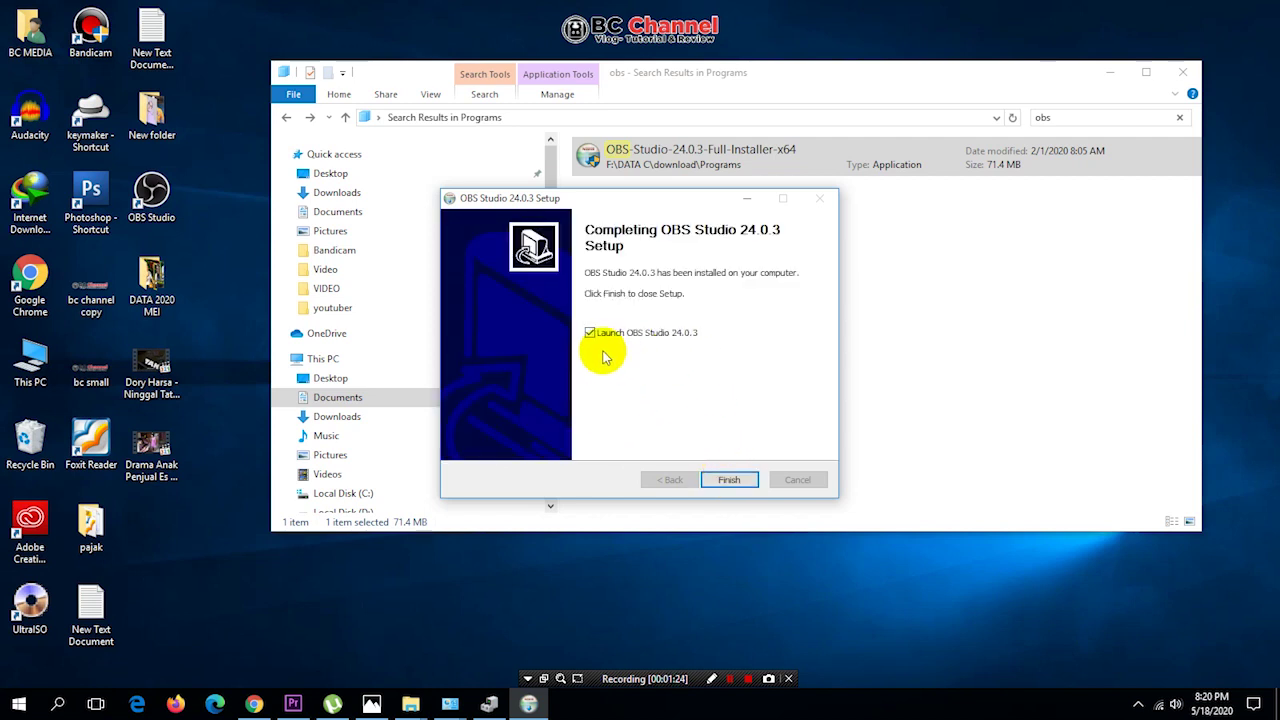
left_click(730, 480)
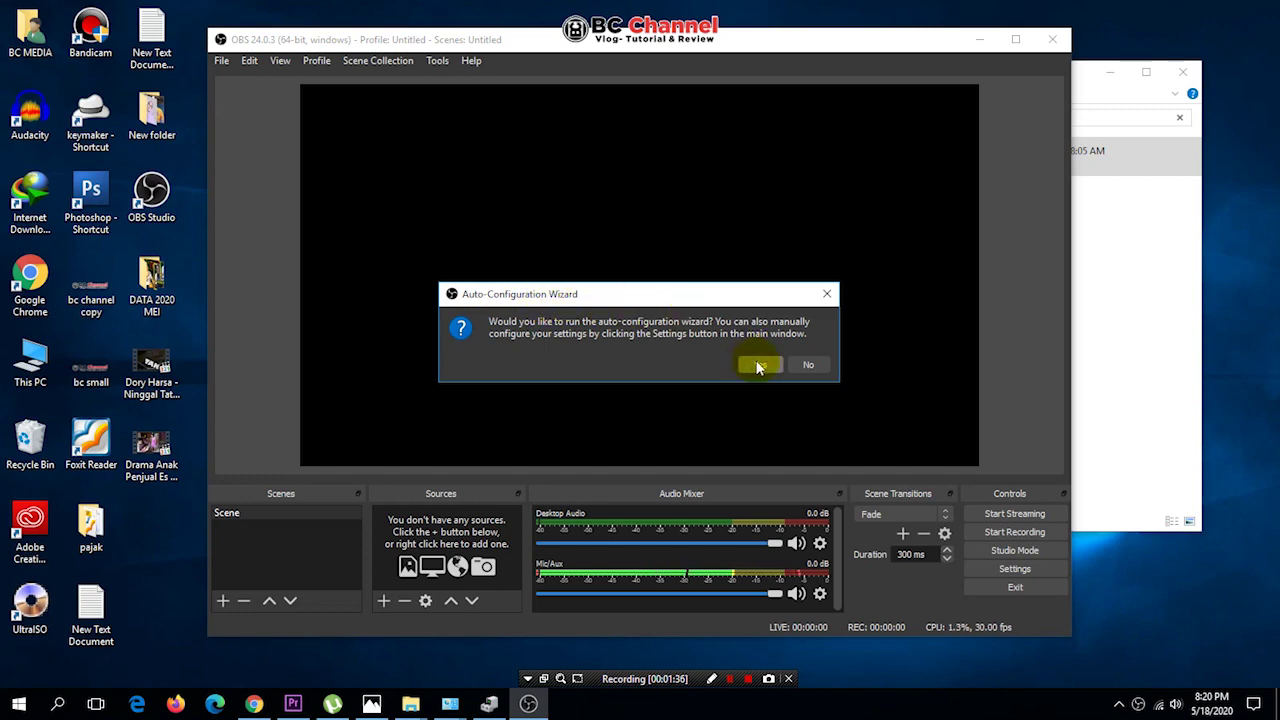
Decline the auto-configuration wizard and dismiss the OBS Studio 25.0.8 update offer
left_click(809, 365)
left_click(808, 366)
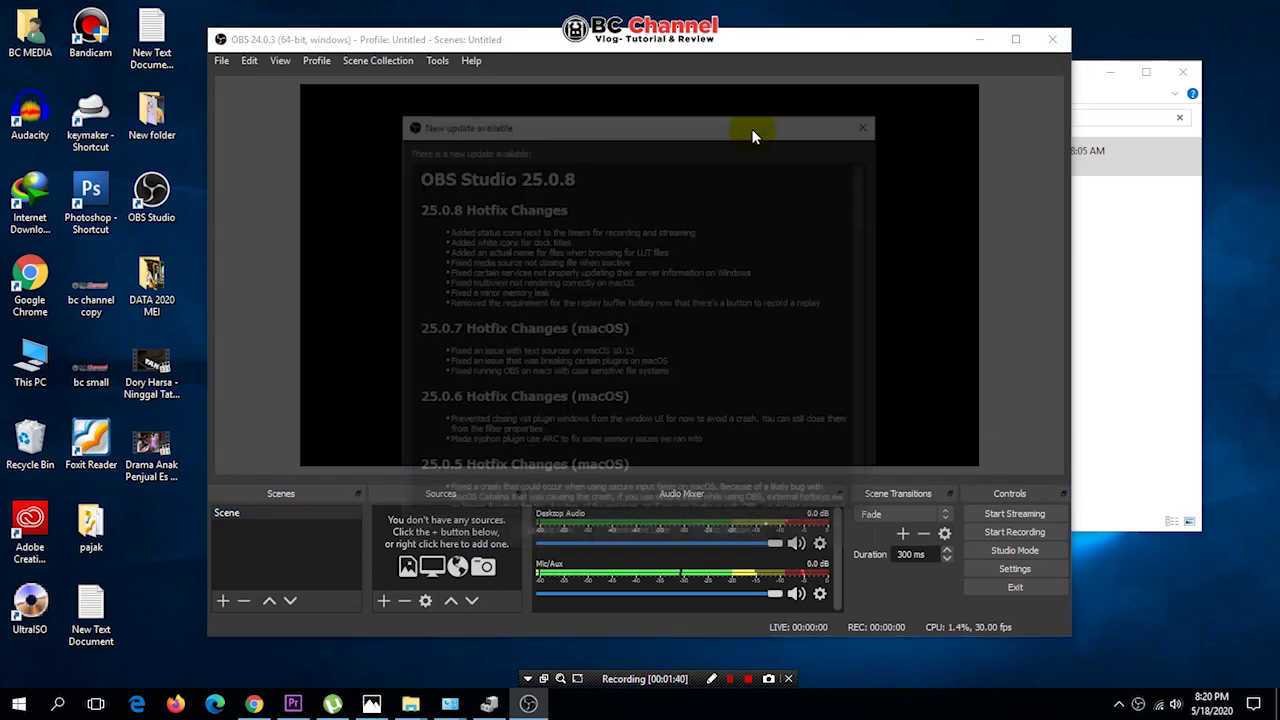
left_click(648, 537)
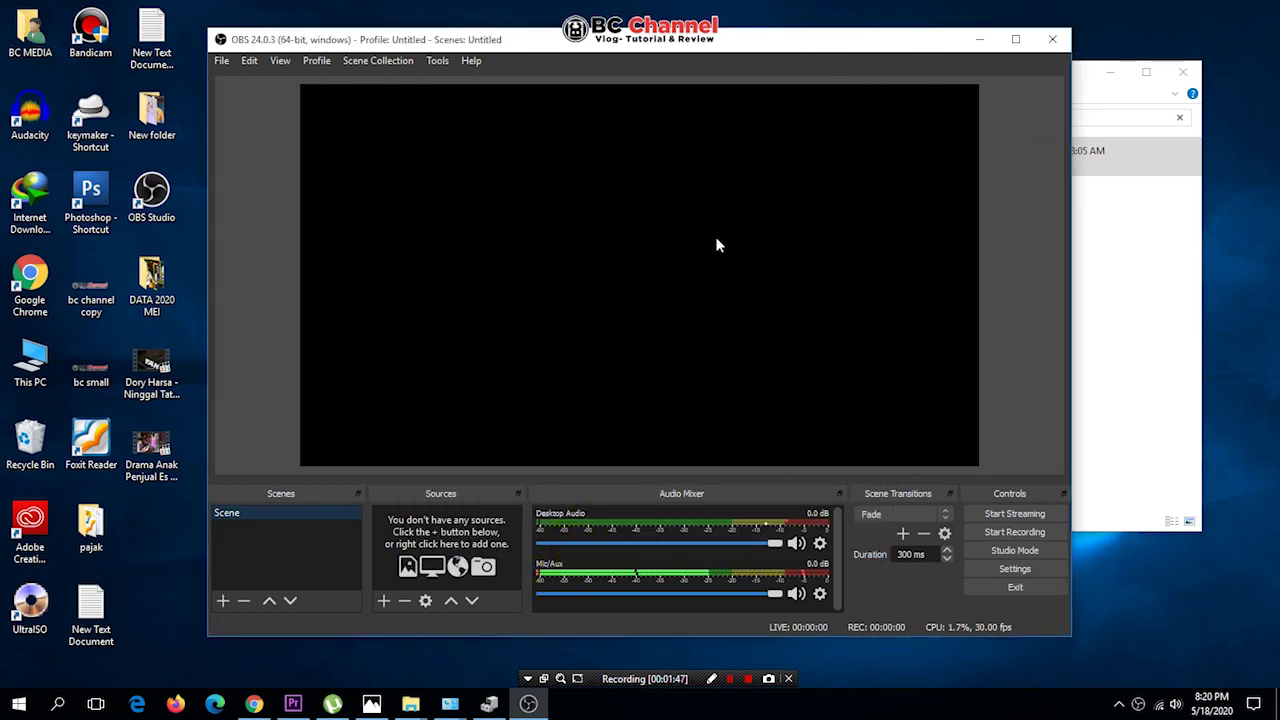
mouse_move(405, 40)
left_mouse_down()
mouse_move(369, 40)
mouse_move(387, 41)
left_mouse_up()
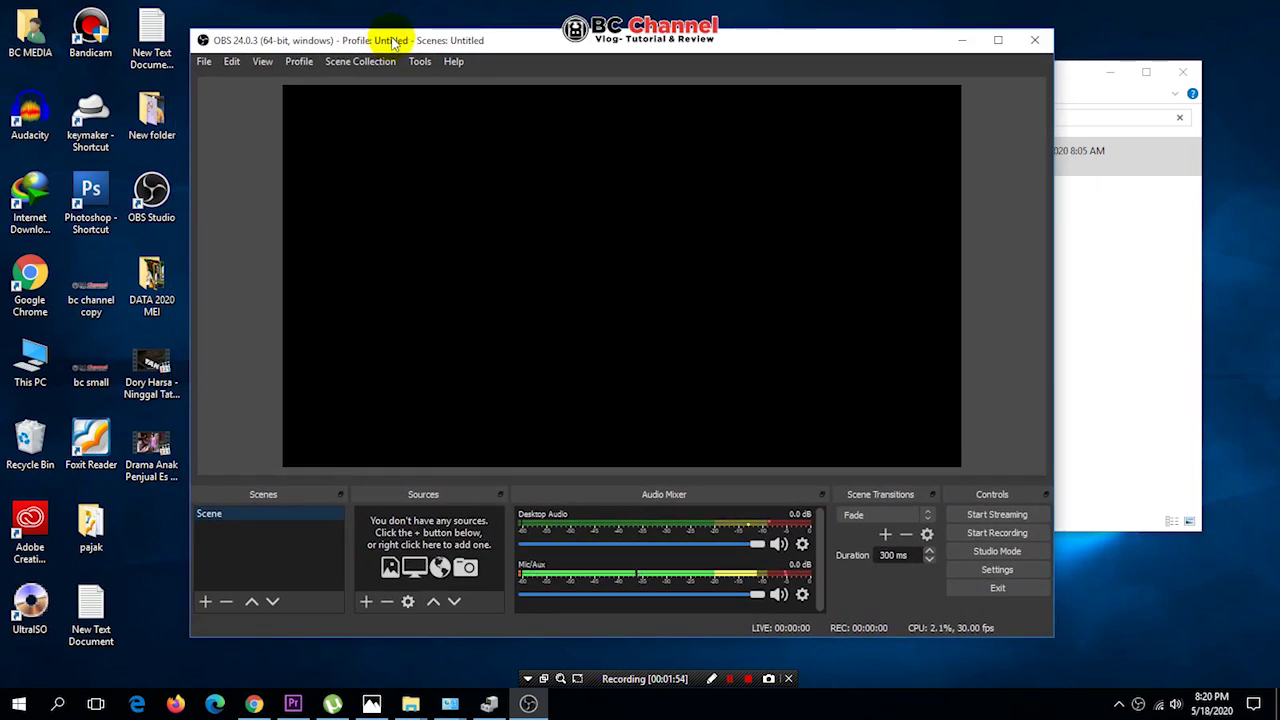
Choose Default as the Mic/Auxiliary Audio device in the audio settings
left_click(992, 571)
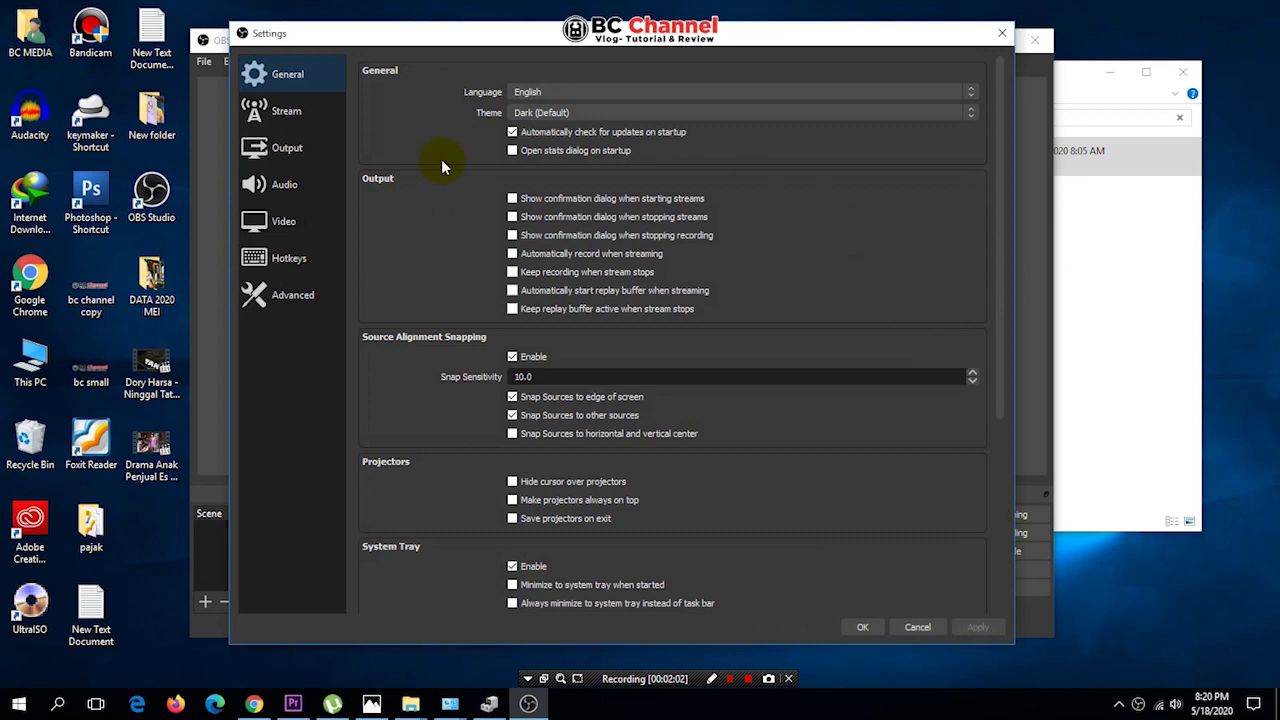
left_click(266, 190)
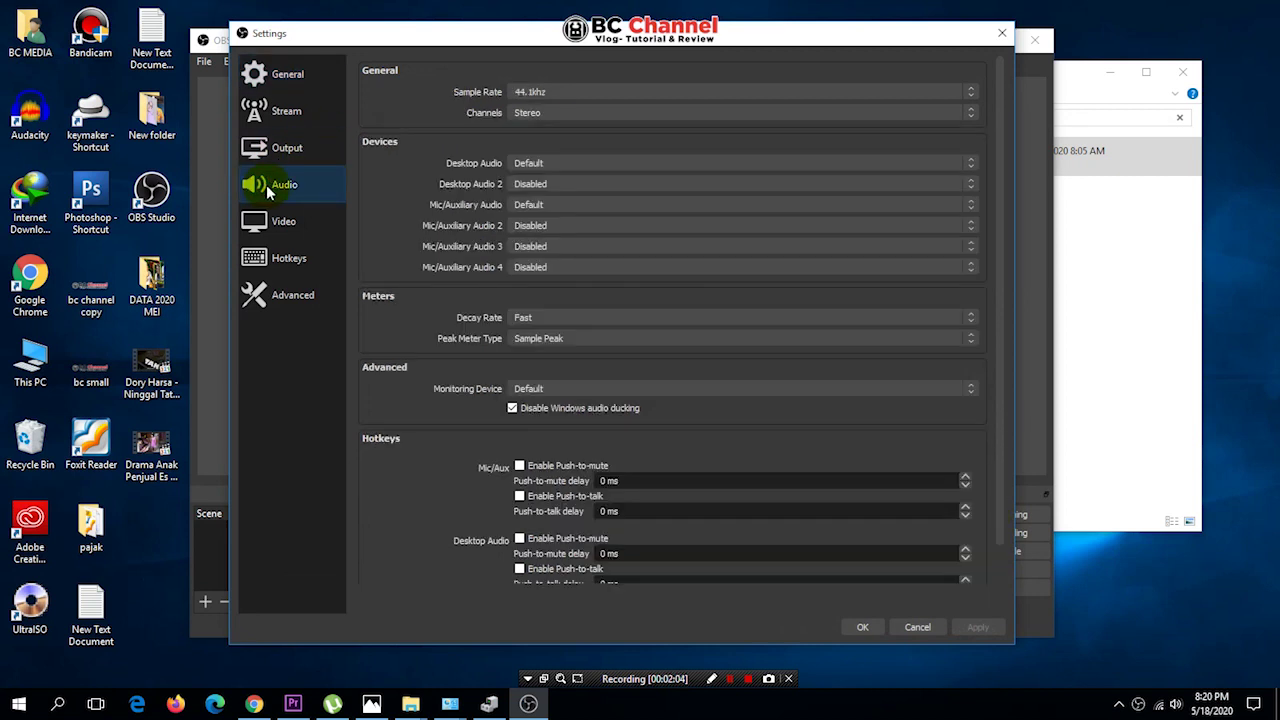
left_click(537, 204)
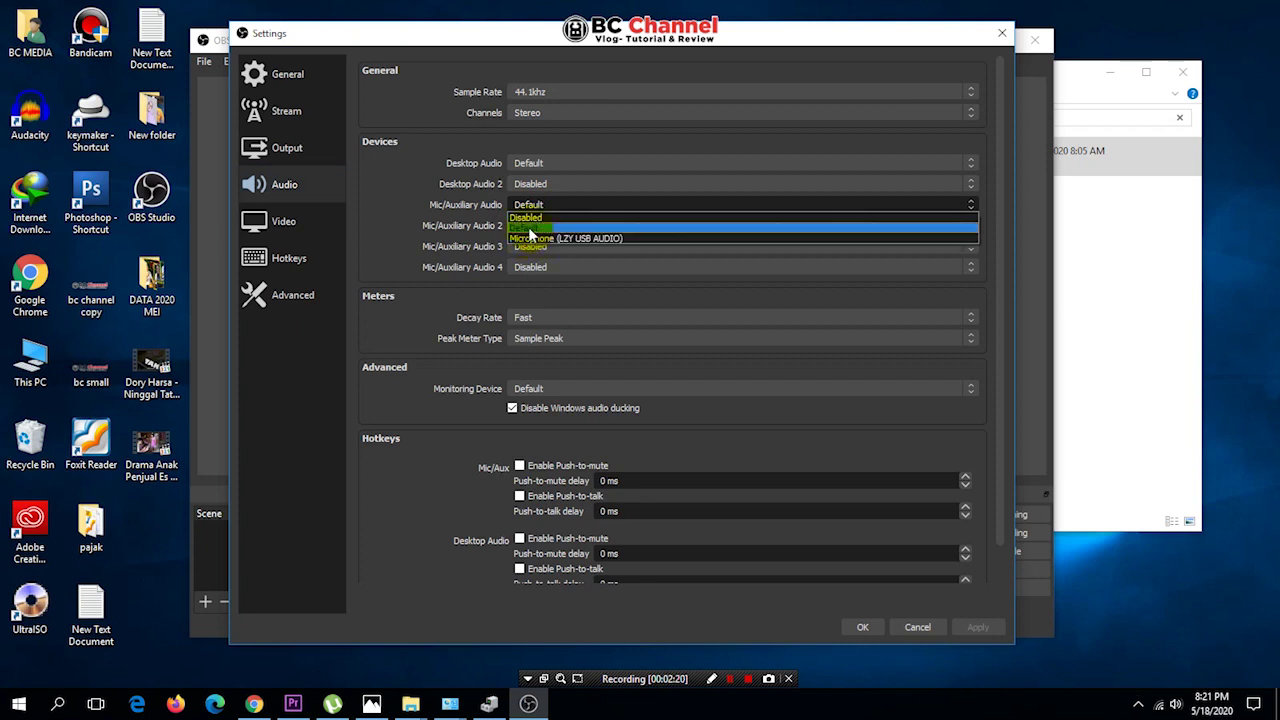
left_click(530, 228)
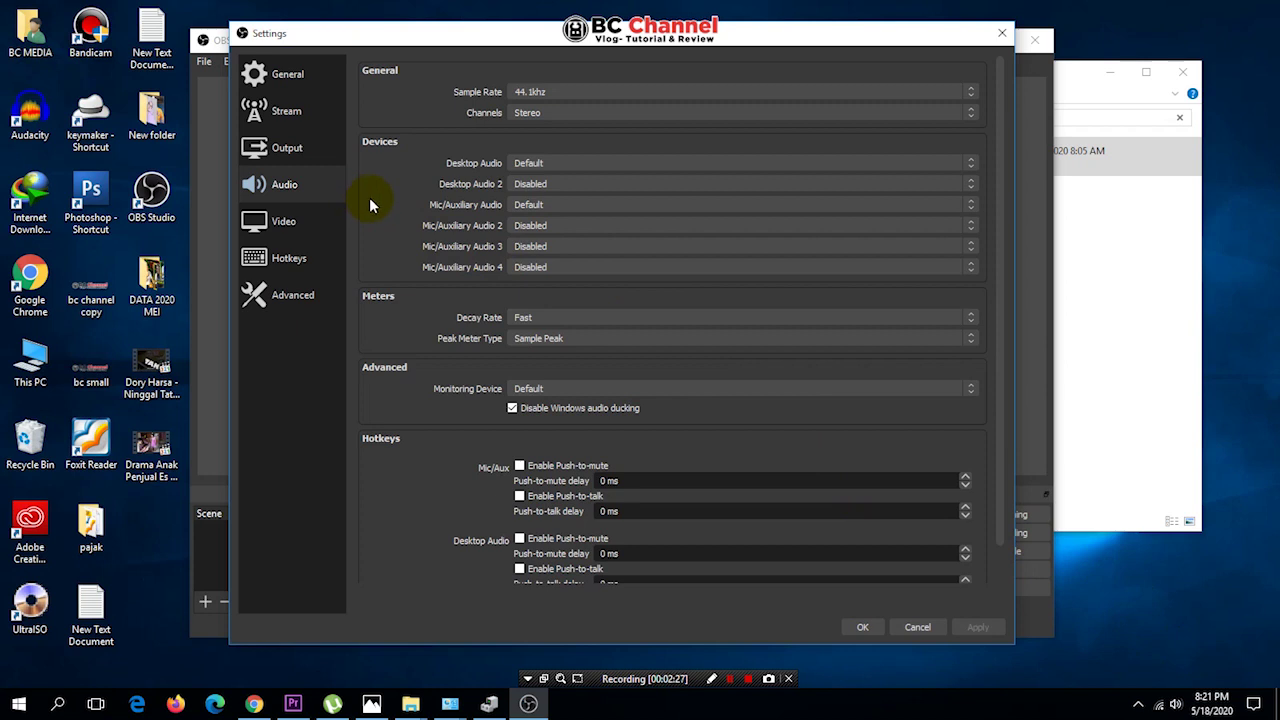
Set the output (scaled) resolution to 1280x720 in the video settings, keeping the 1600x900 base canvas
left_click(285, 222)
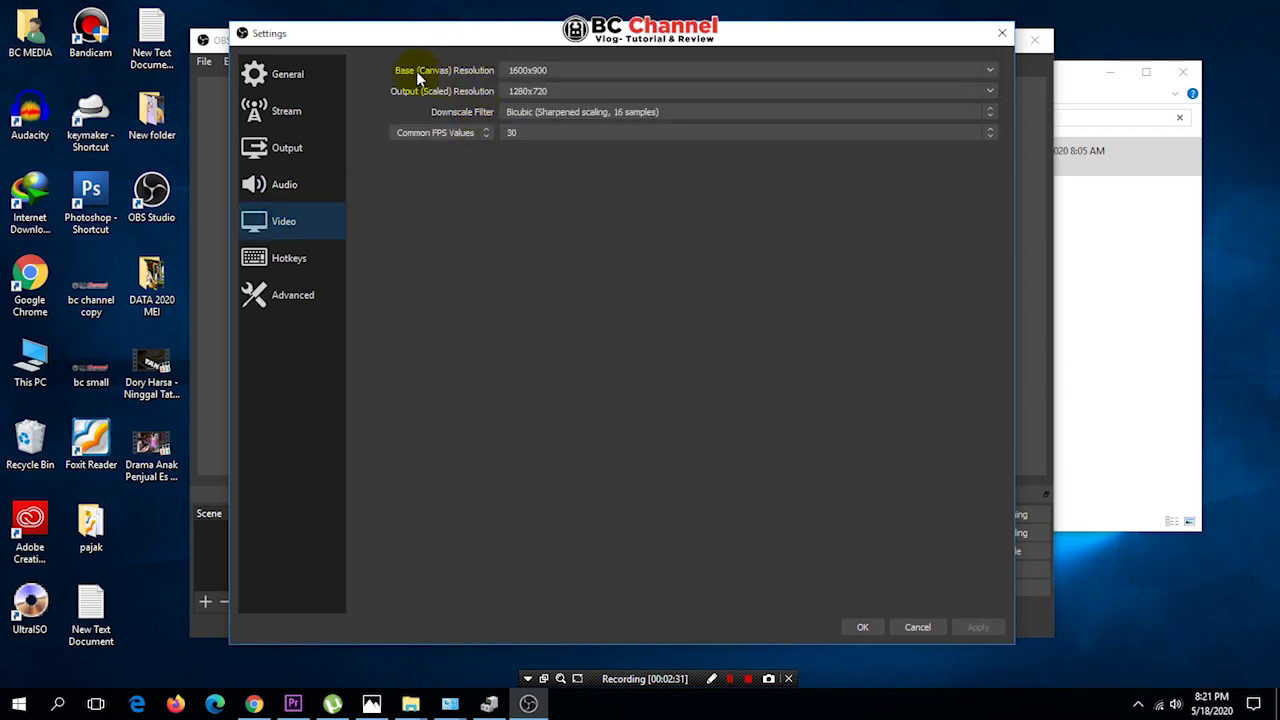
left_click(521, 71)
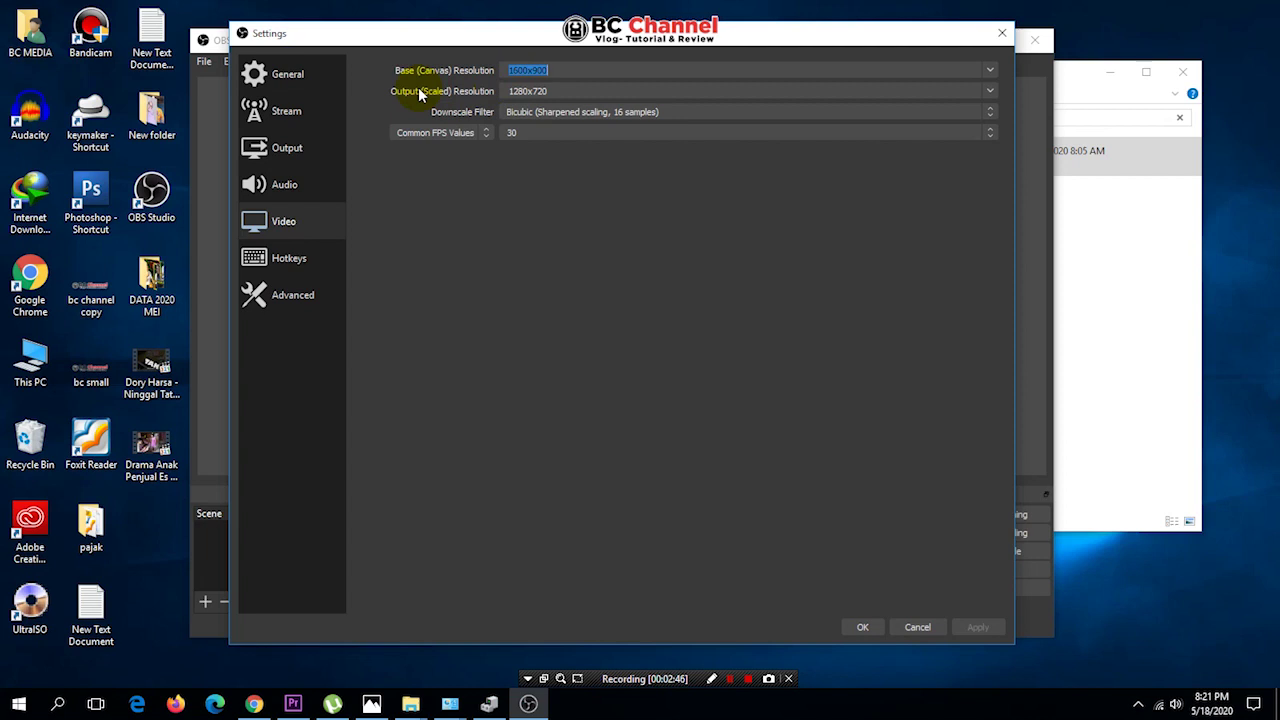
left_click(545, 91)
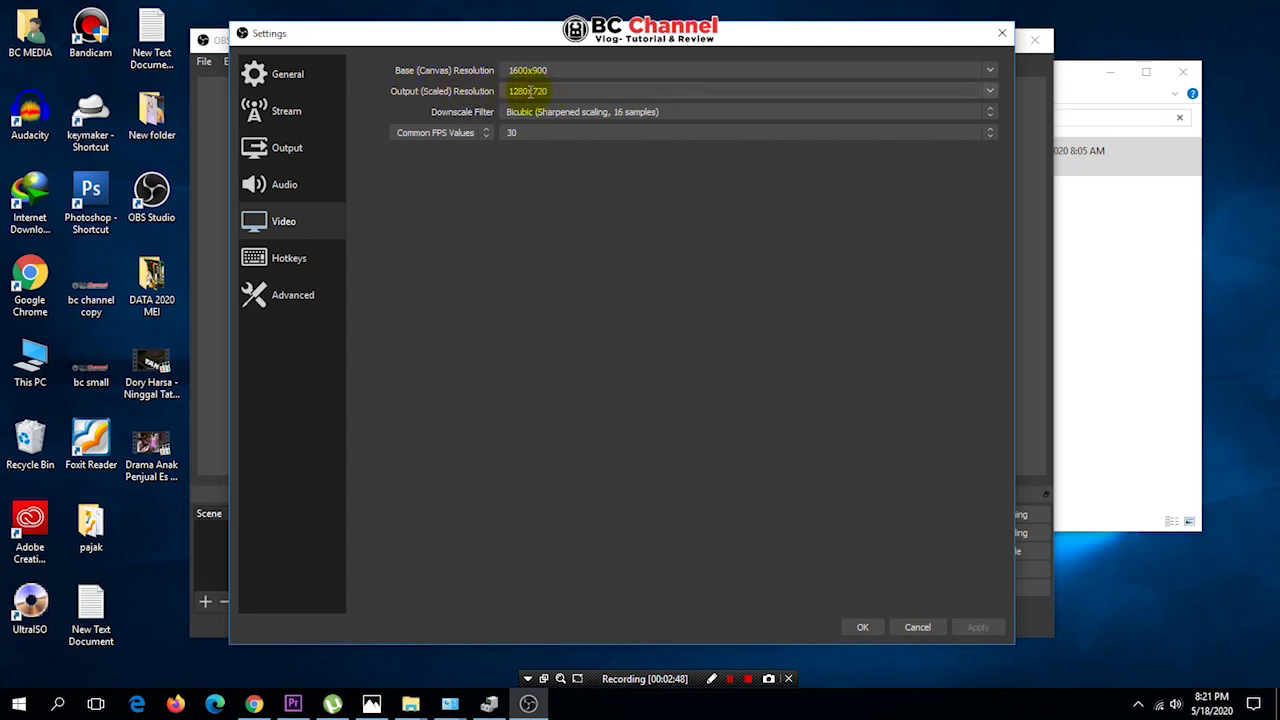
left_click(991, 93)
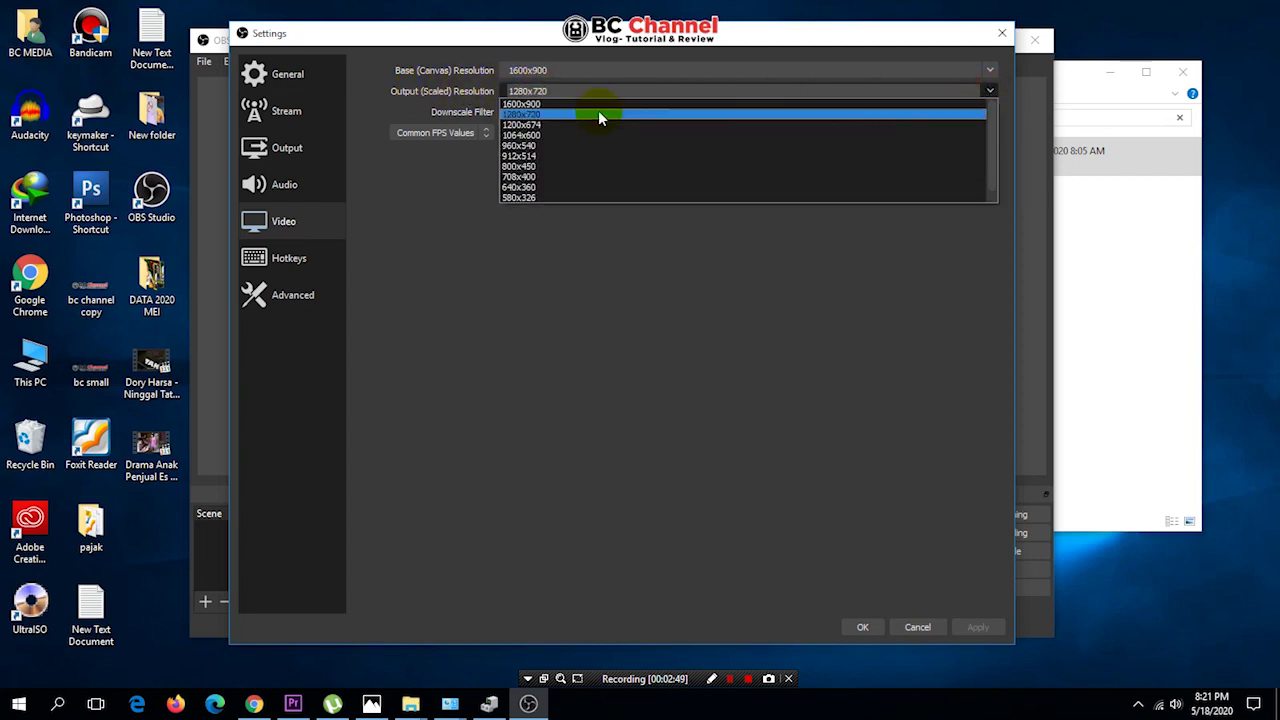
left_click(531, 116)
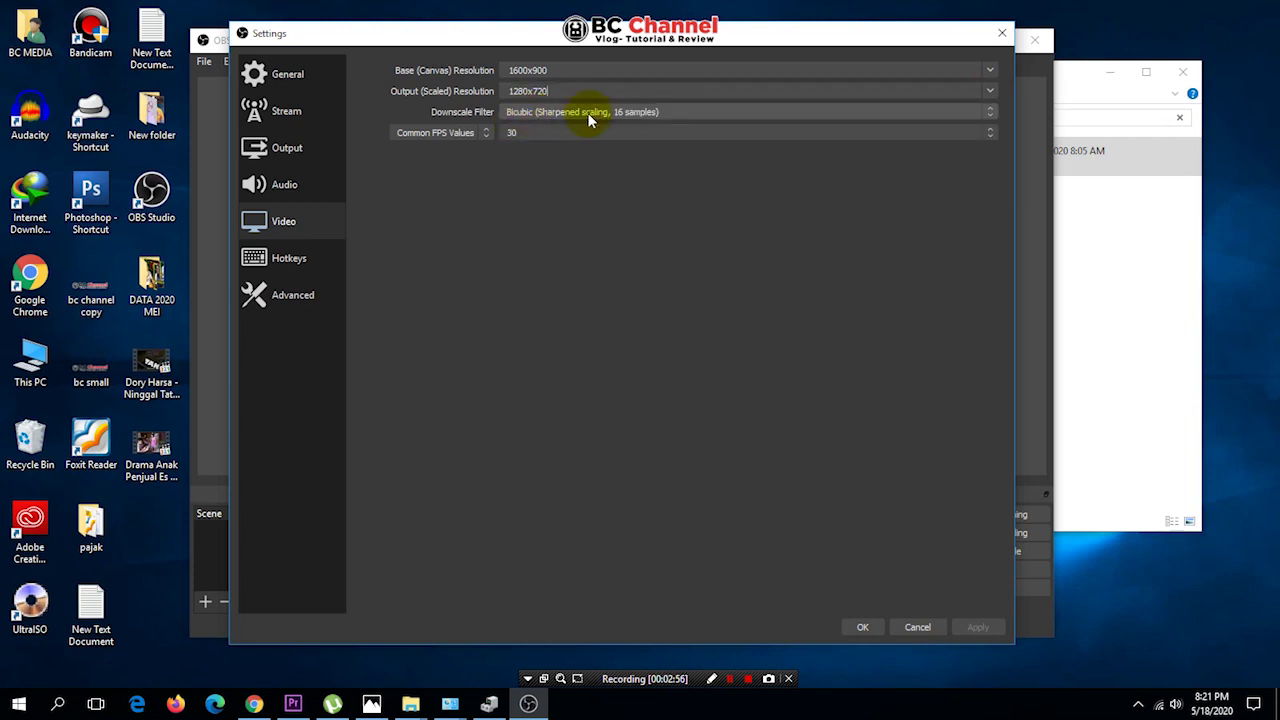
Set the streaming audio bitrate to 128 in the output settings and save the settings
left_click(252, 185)
left_click(273, 148)
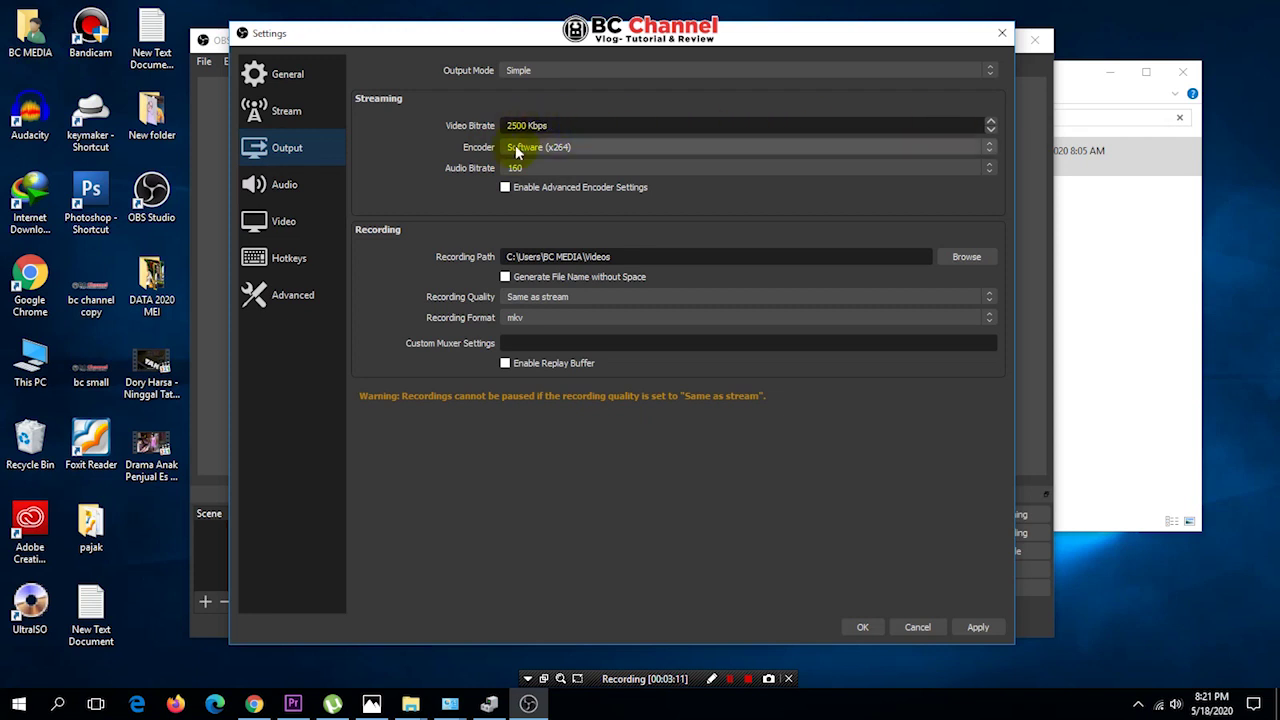
left_click(838, 168)
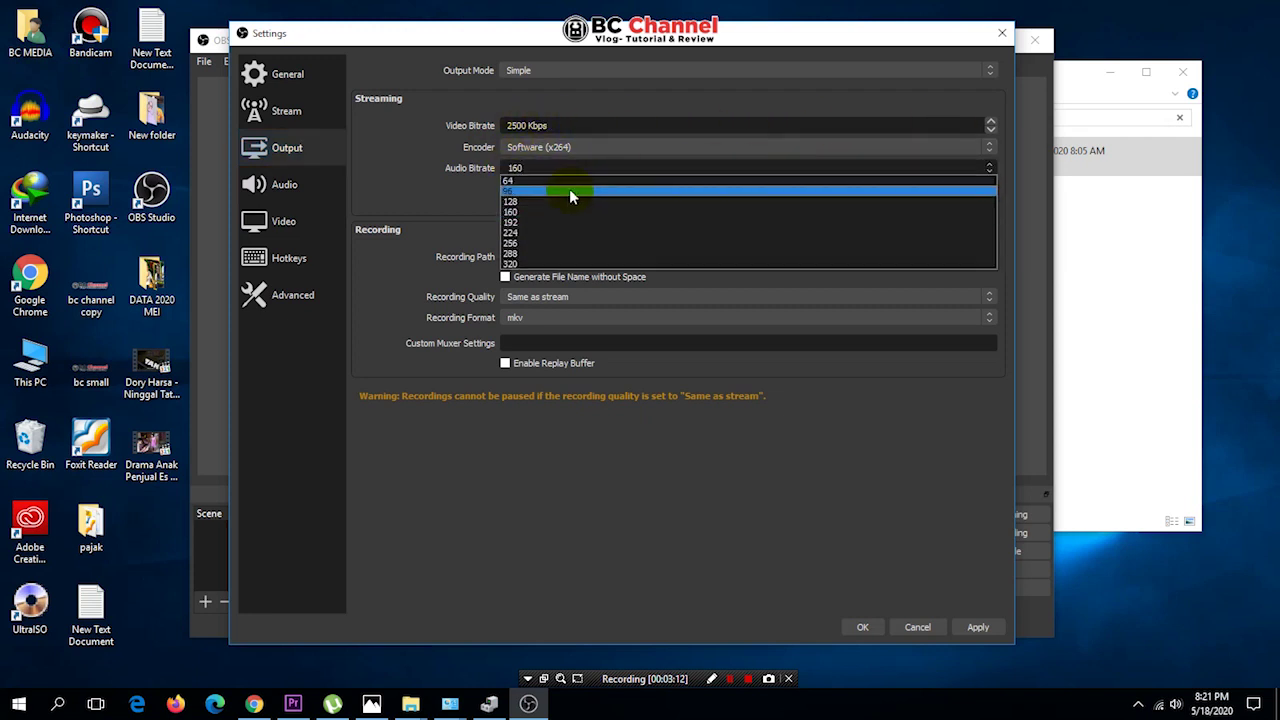
left_click(525, 201)
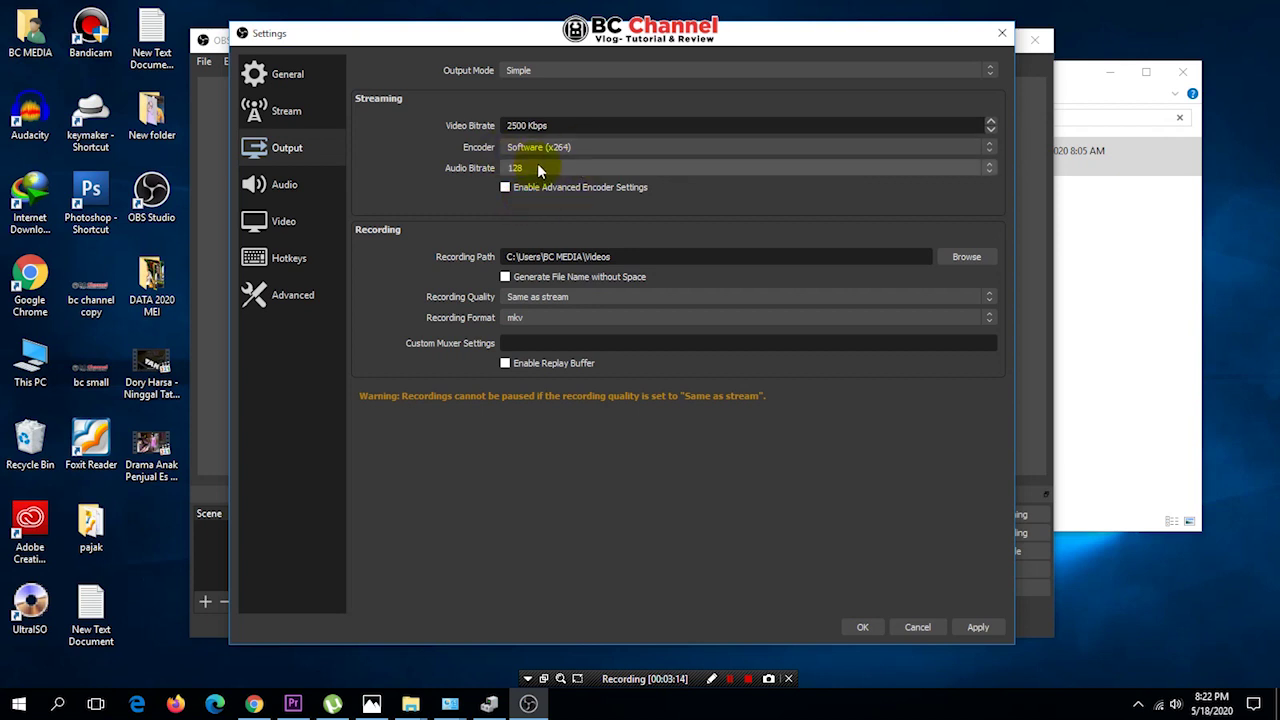
left_click(635, 125)
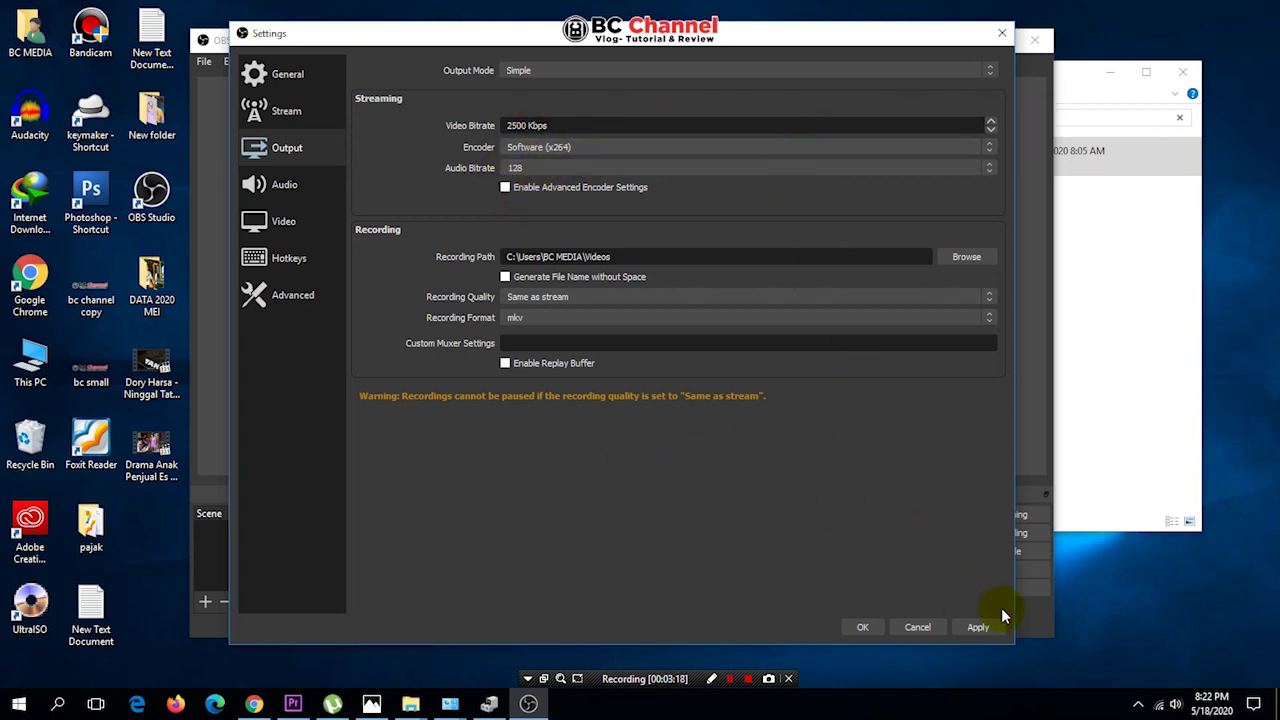
left_click(885, 628)
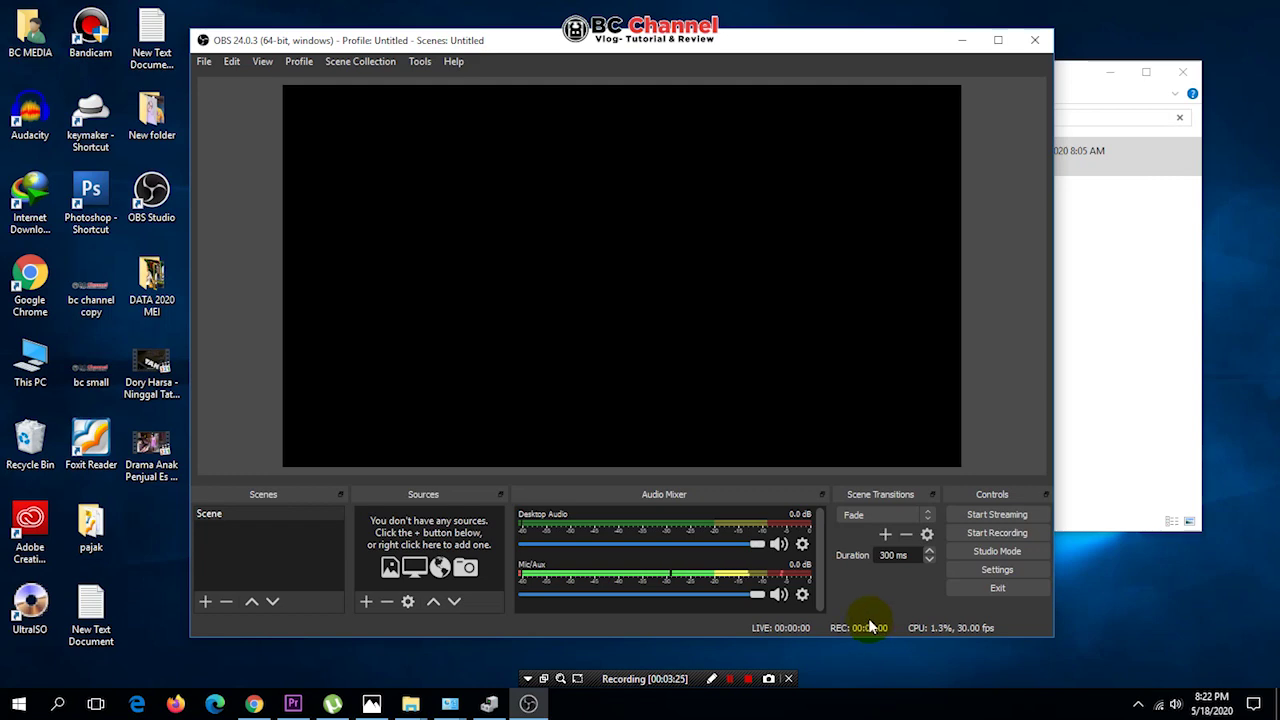
Switch to Chrome, open Facebook and go to the managed page Fakta Dunia
left_click(254, 701)
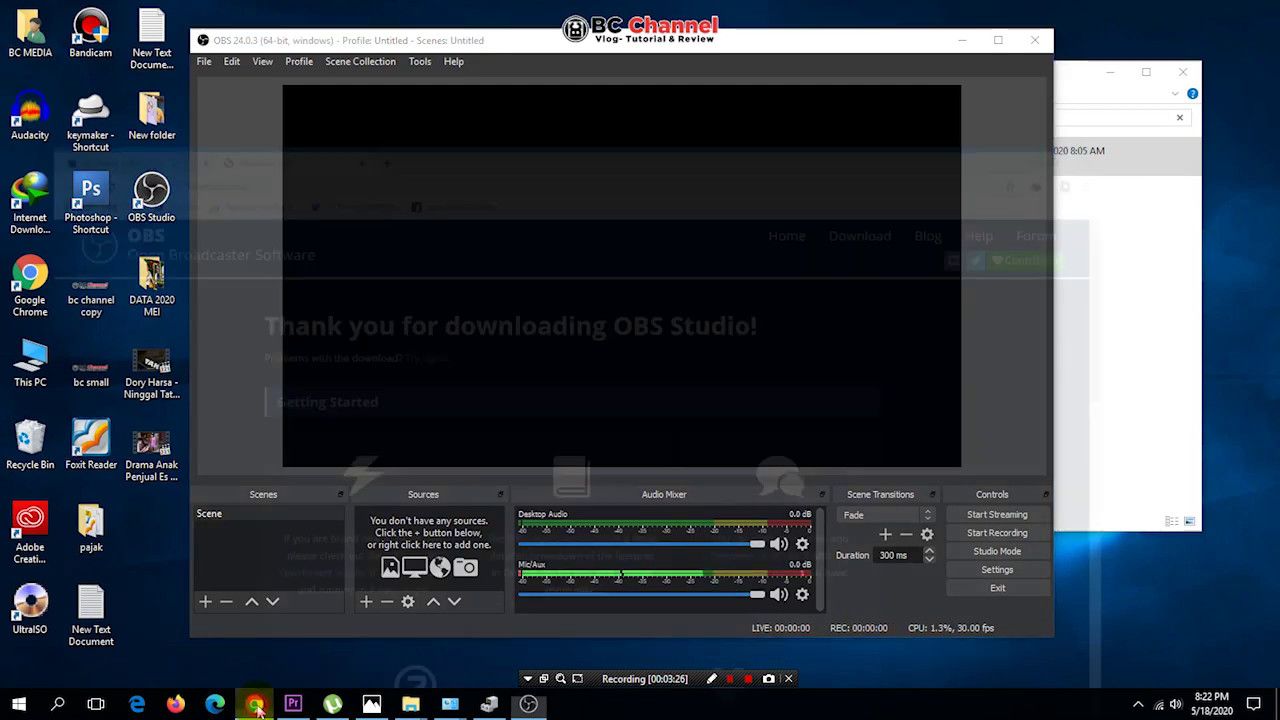
left_click(468, 67)
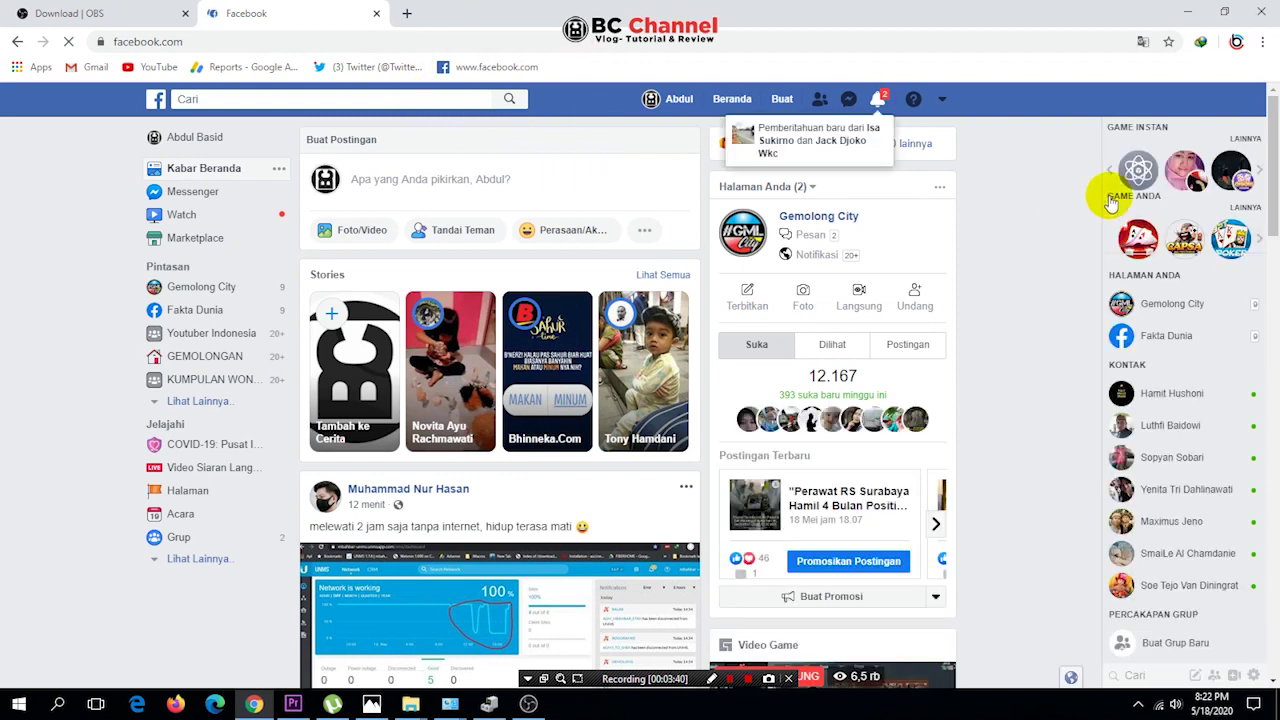
left_click(942, 102)
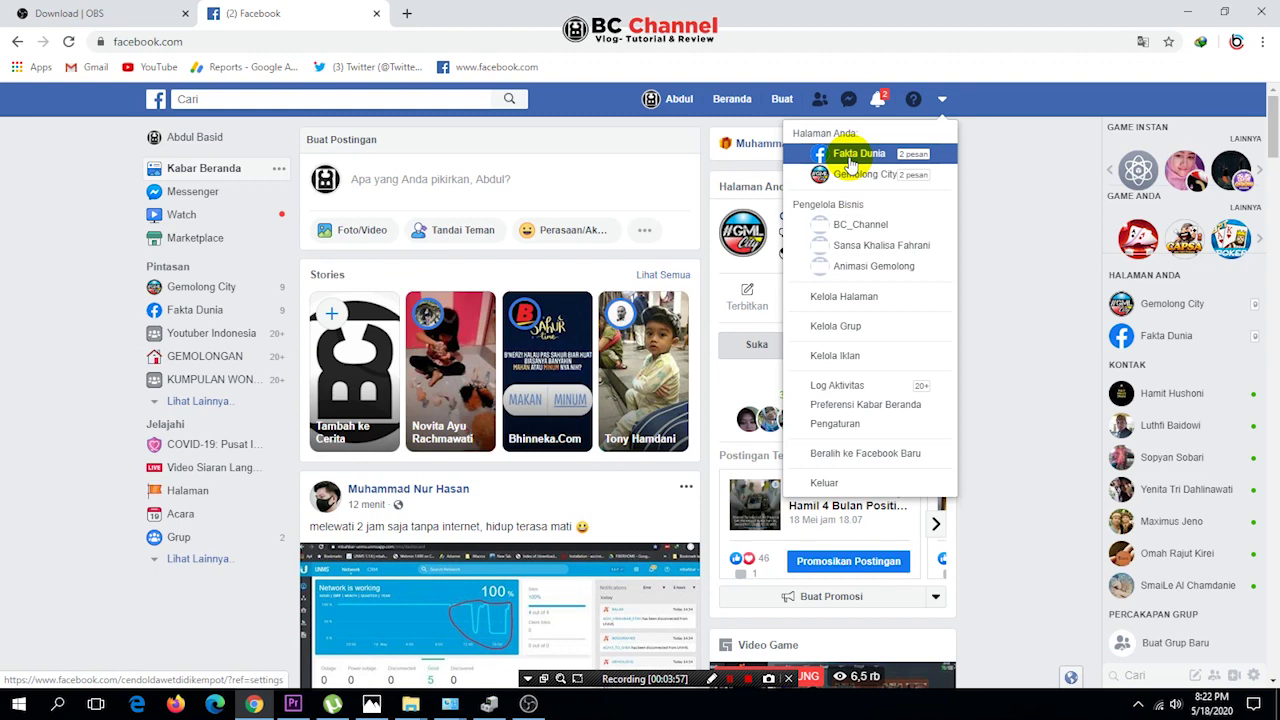
left_click(848, 155)
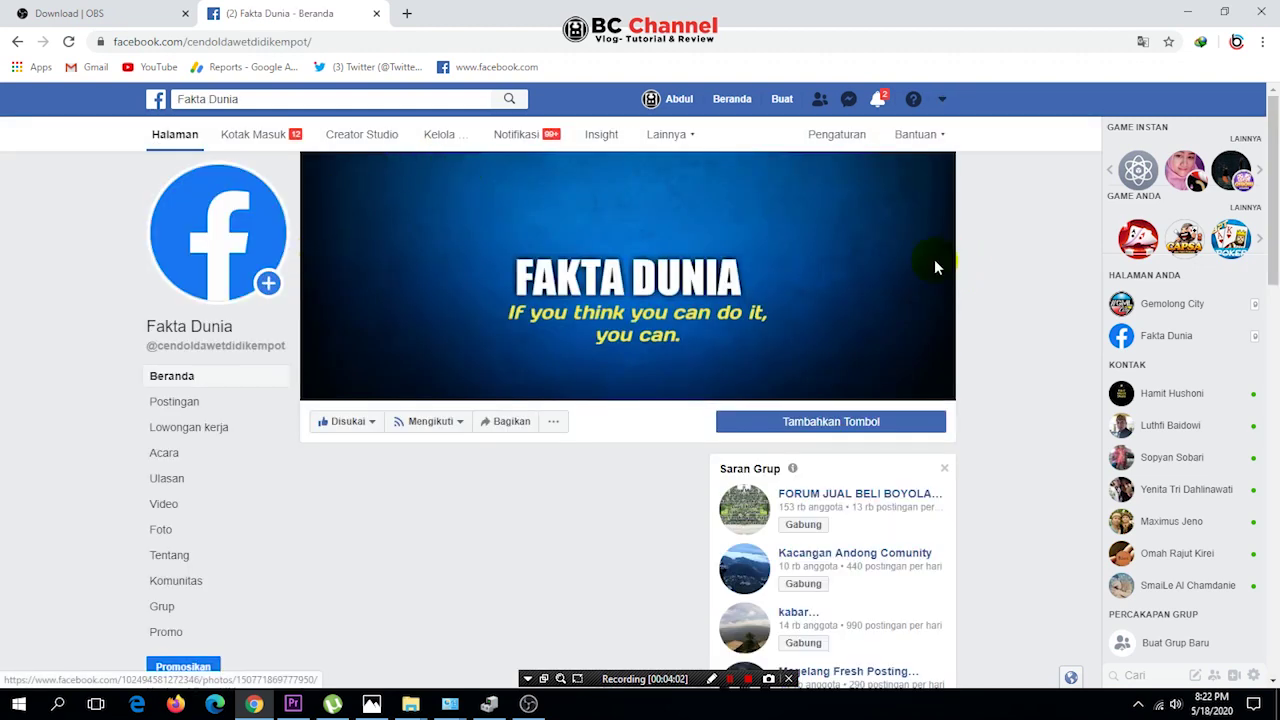
scroll(523, 365, "down", 6)
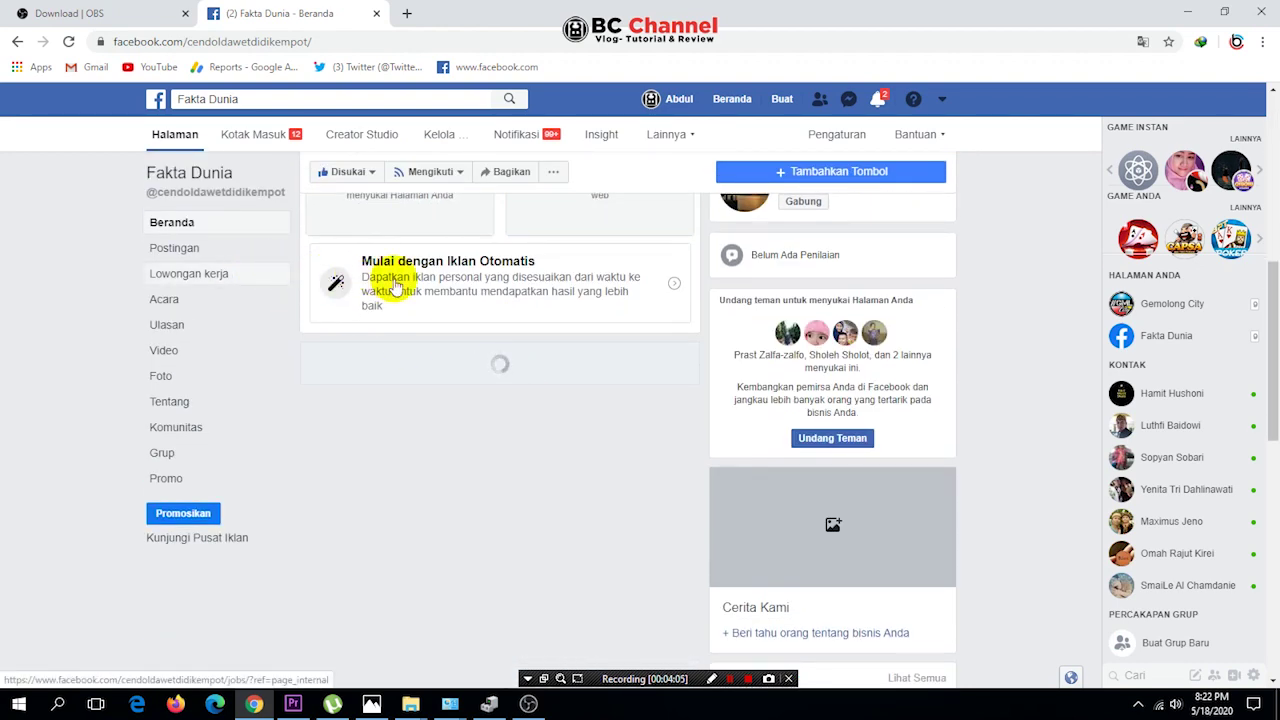
Create a live broadcast from the Fakta Dunia page and title it "10 Youtuber dengan subscriber terbanyak"
scroll(512, 388, "up", 5)
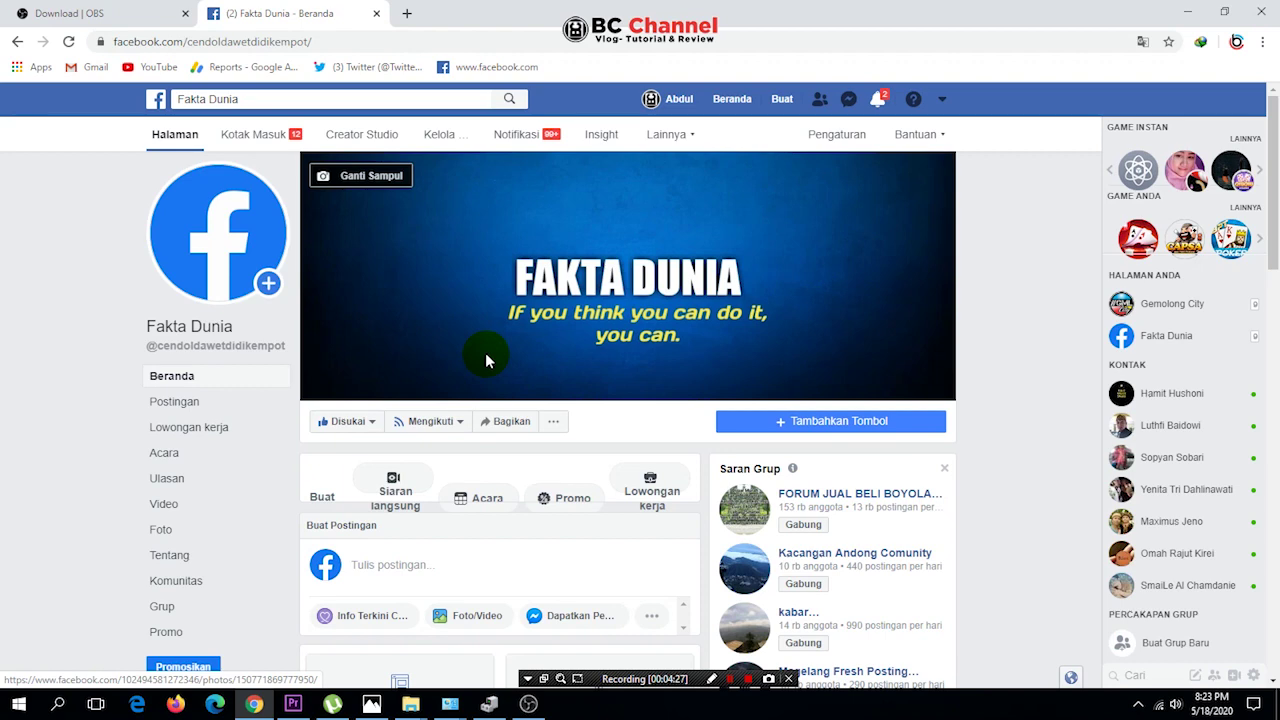
left_click(394, 484)
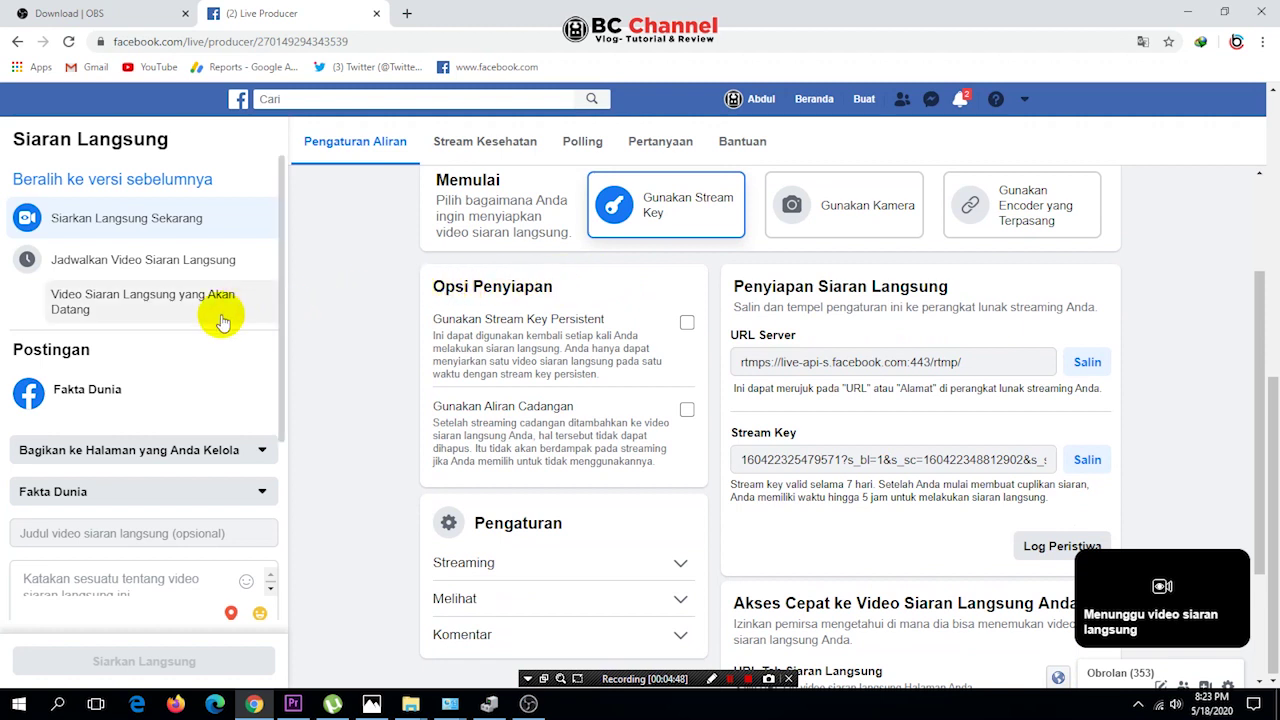
scroll(217, 330, "down", 1)
scroll(85, 407, "down", 1)
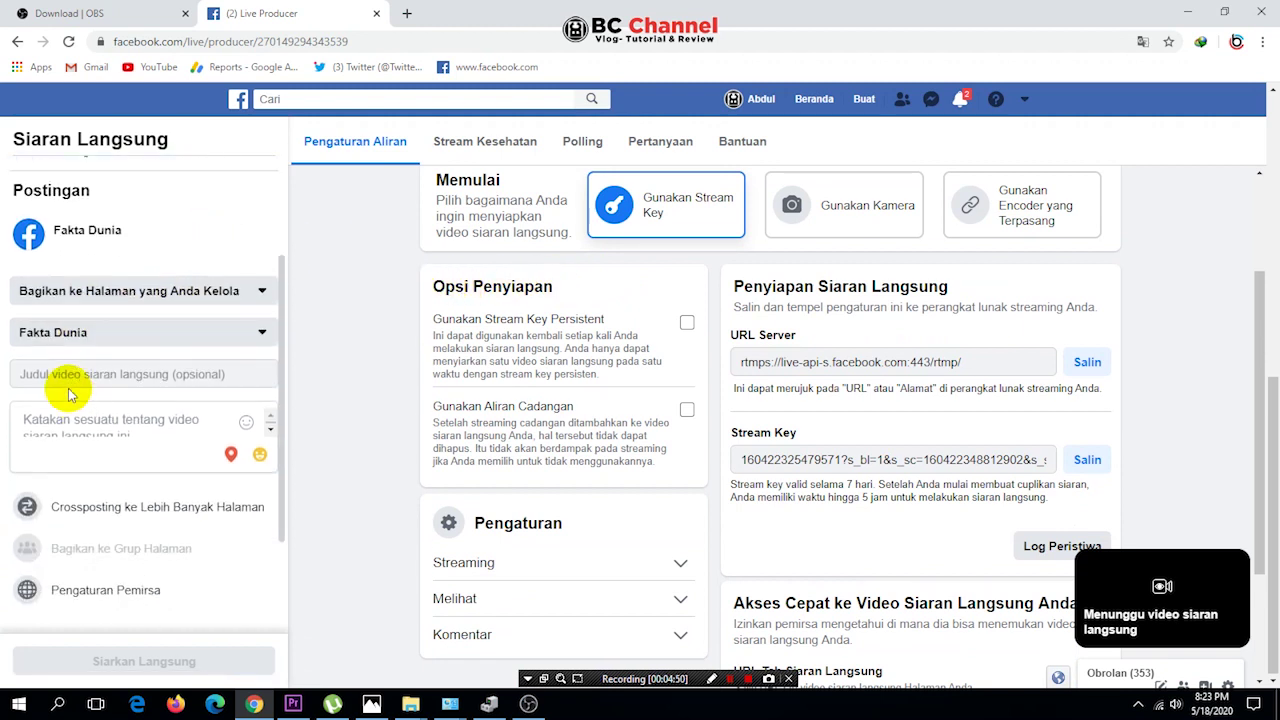
left_click(70, 372)
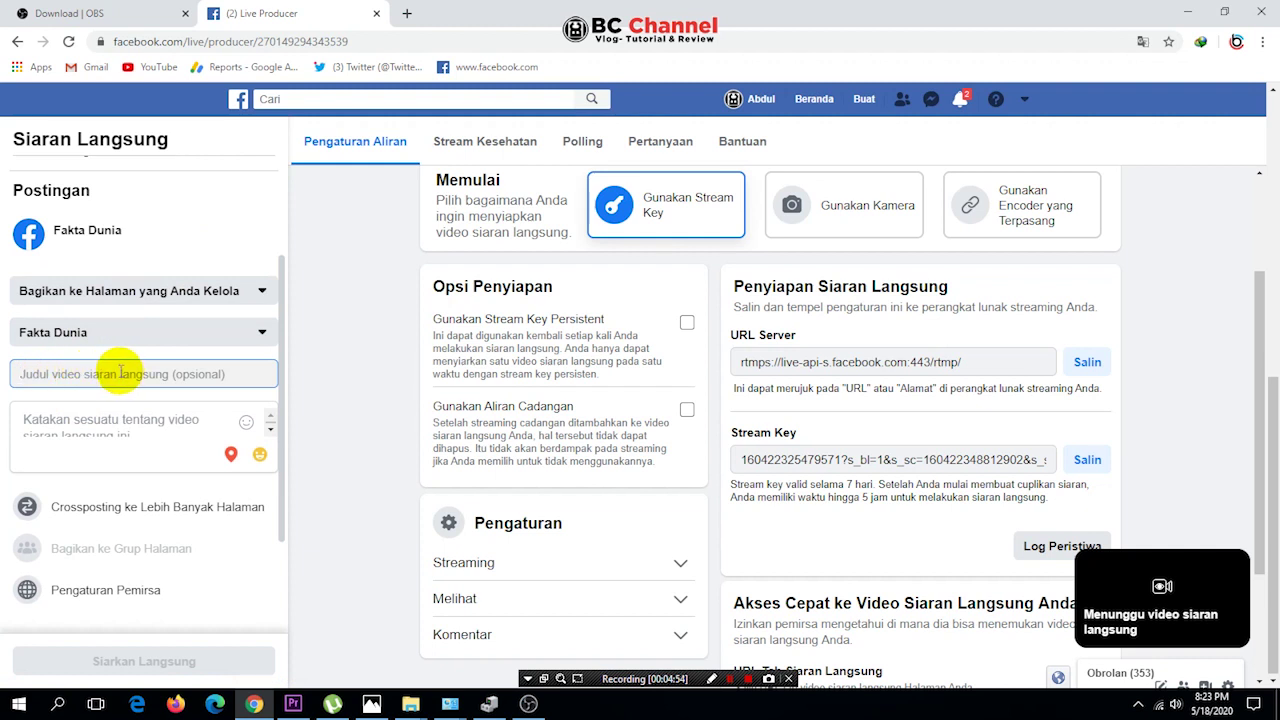
type("1")
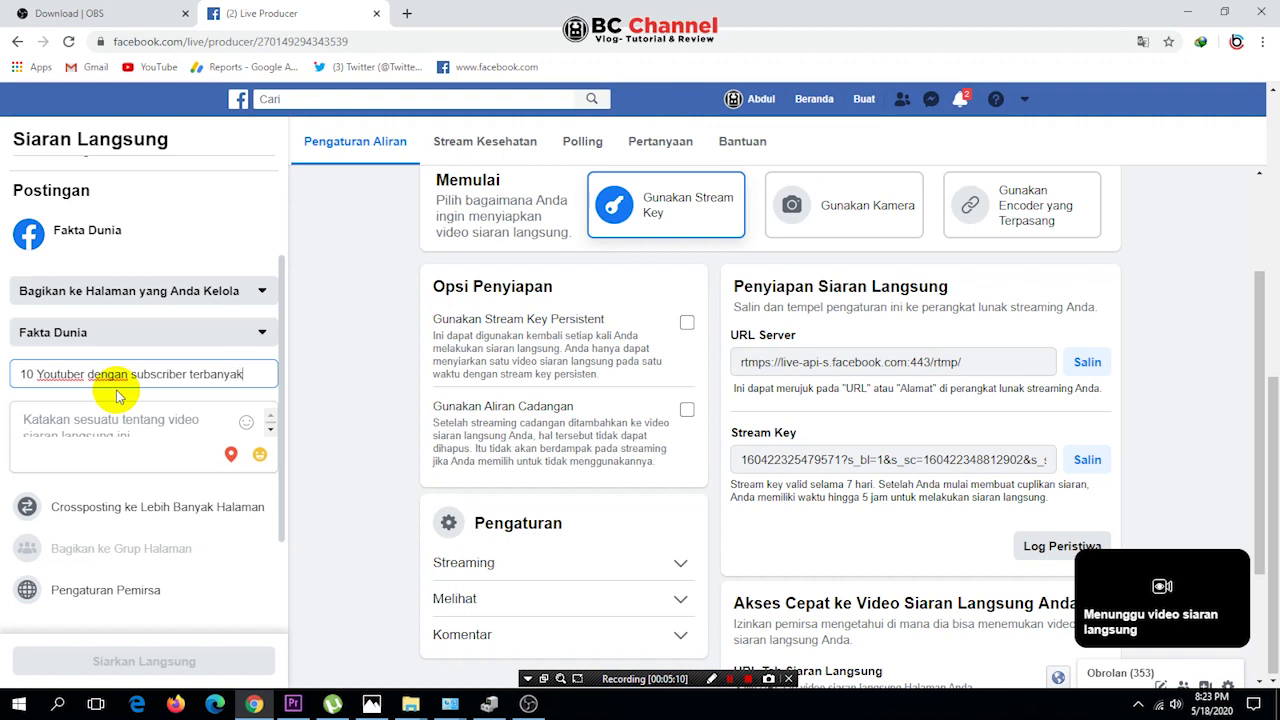
Copy the live video's title into its description field
triple_click(130, 380)
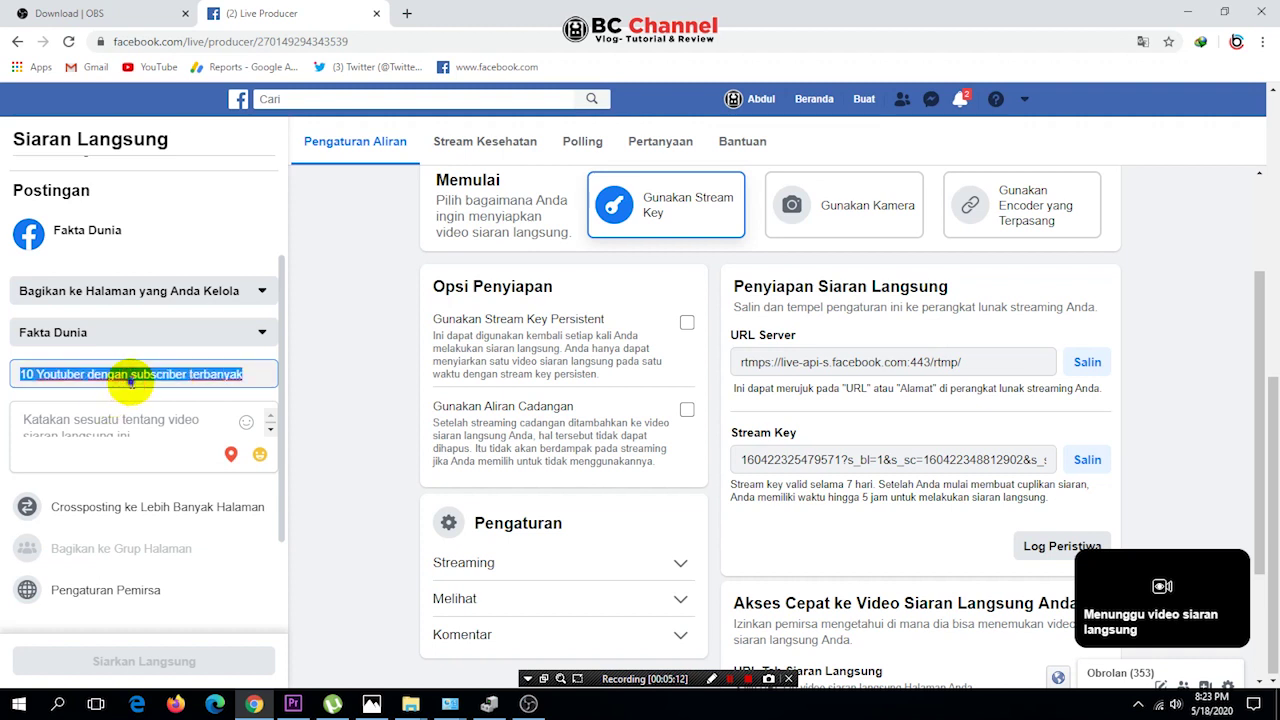
right_click(130, 380)
left_click(163, 414)
right_click(115, 424)
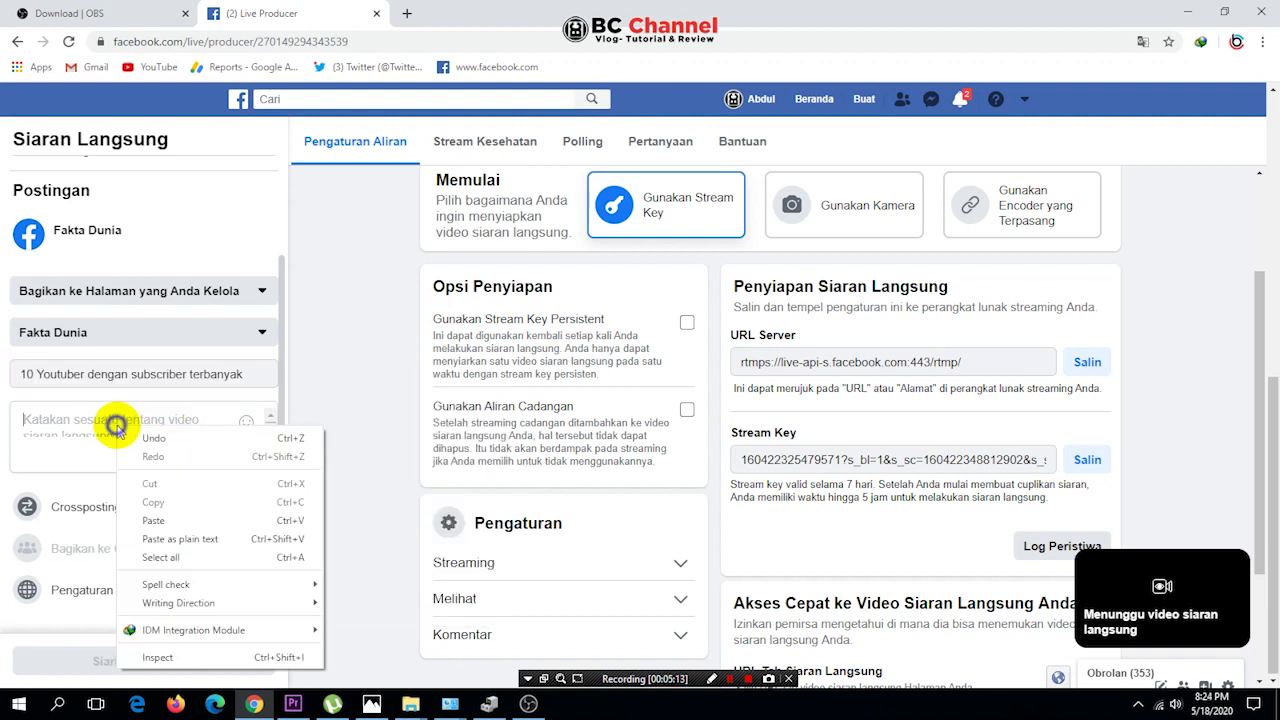
left_click(155, 520)
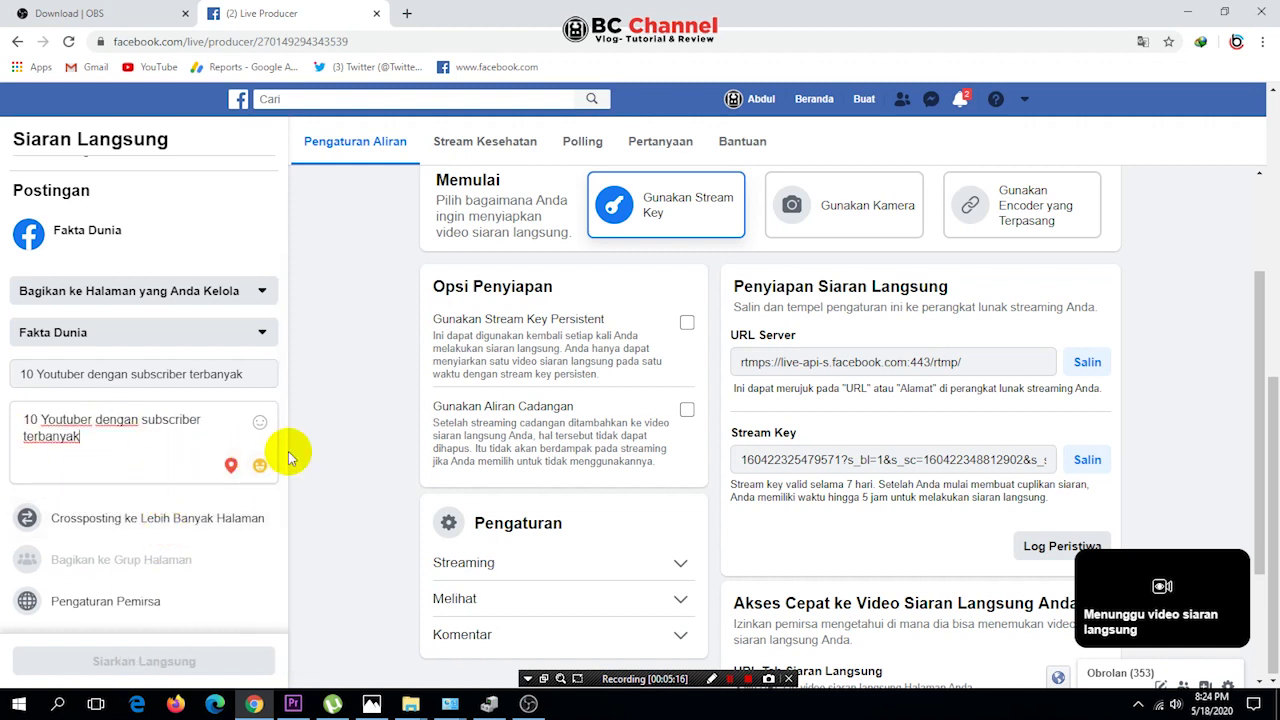
scroll(170, 590, "down", 1)
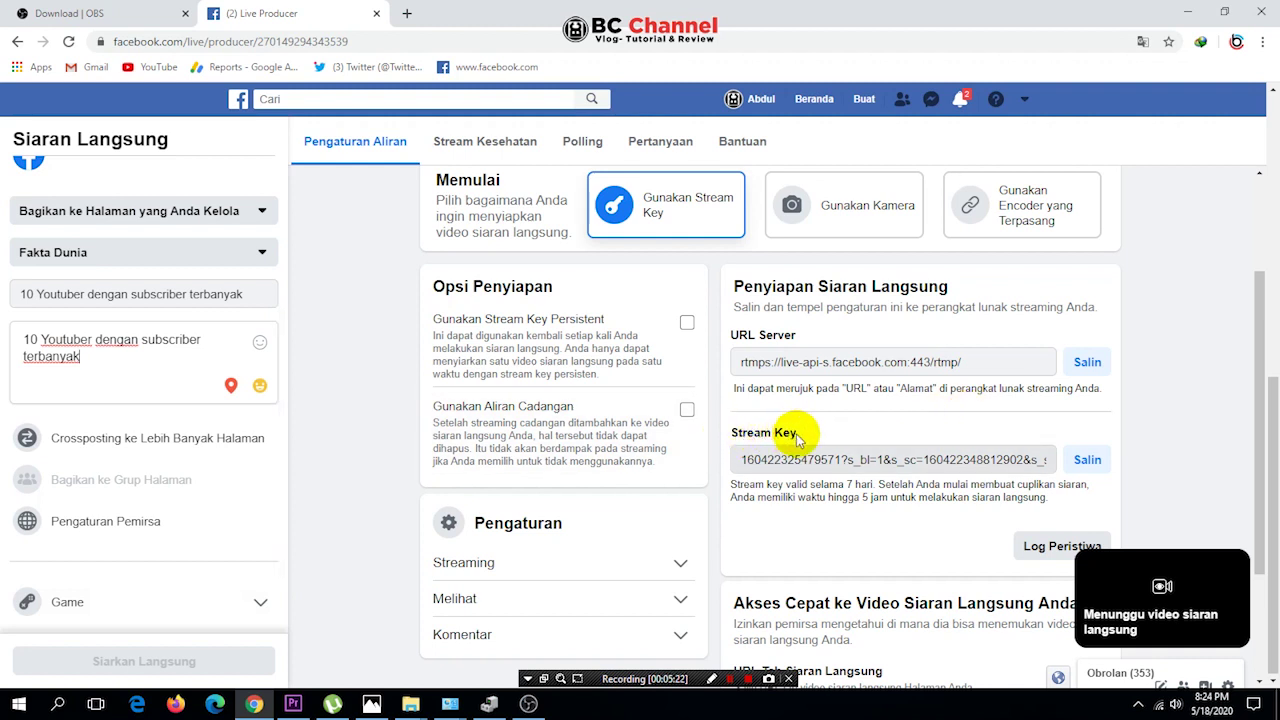
Copy the stream key from Live Producer, switch to OBS and set the streaming service to Facebook Live
left_click(1080, 462)
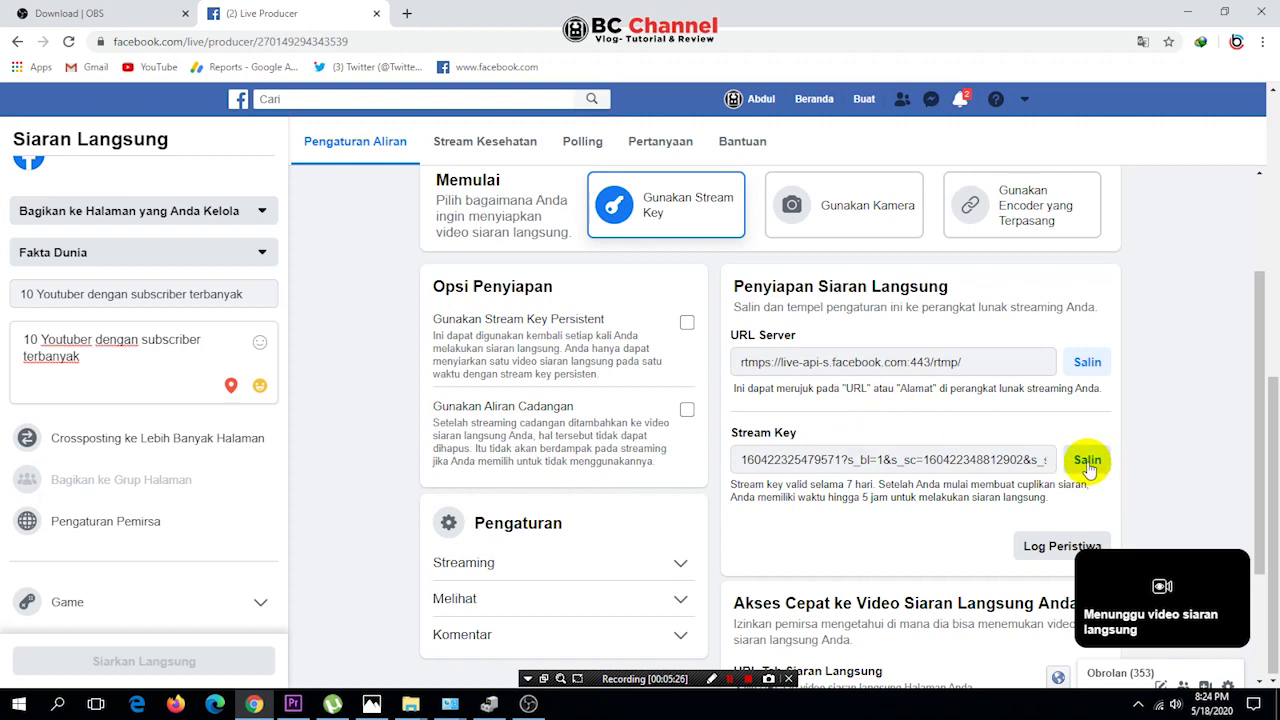
left_click(1188, 12)
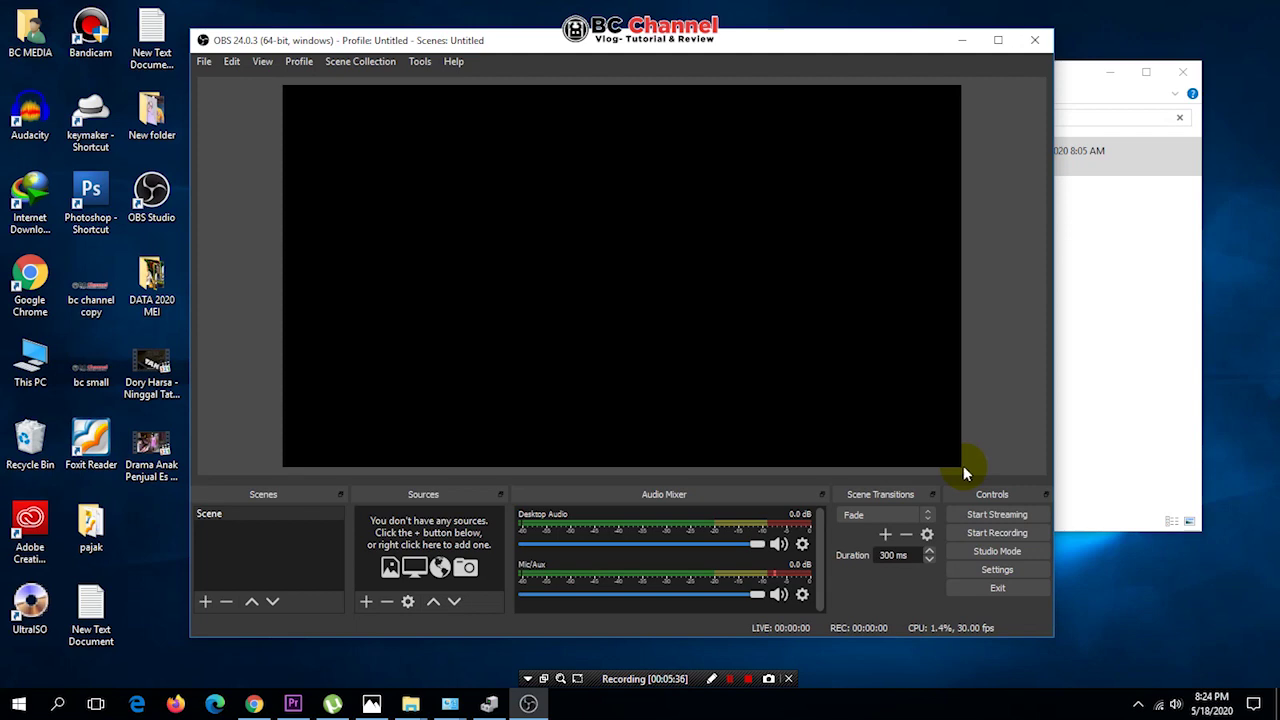
left_click(987, 568)
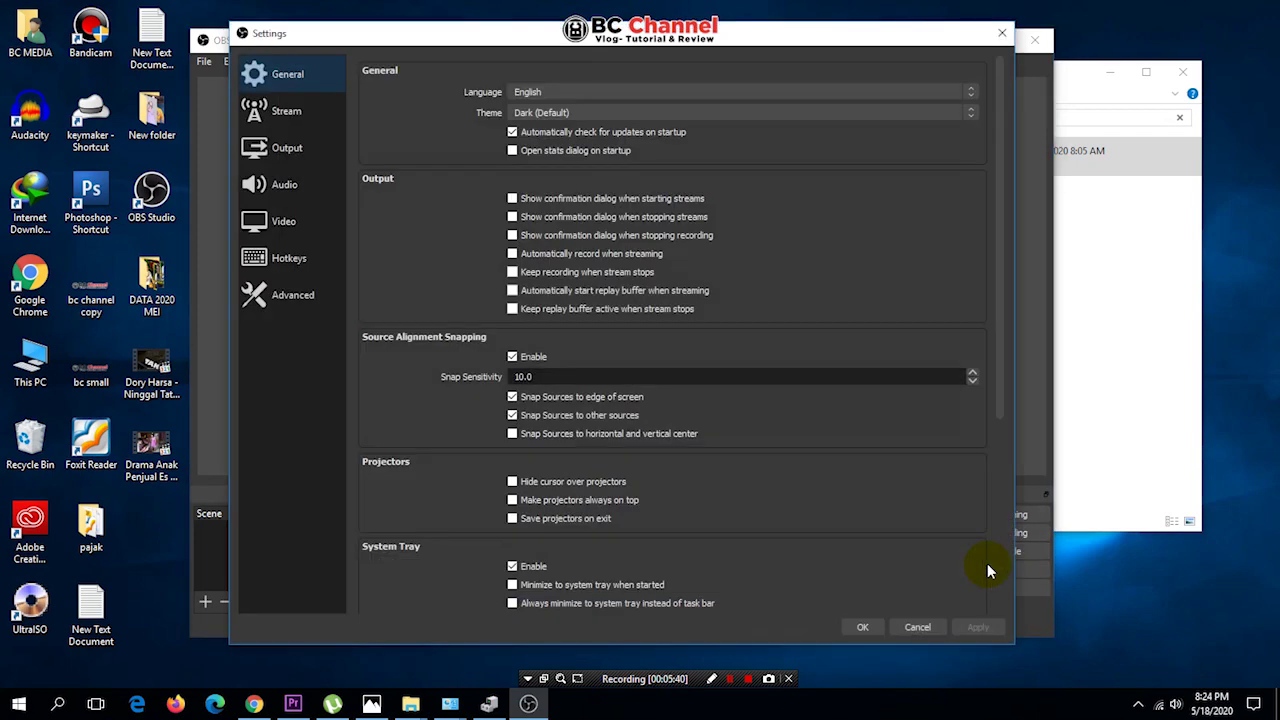
left_click(285, 118)
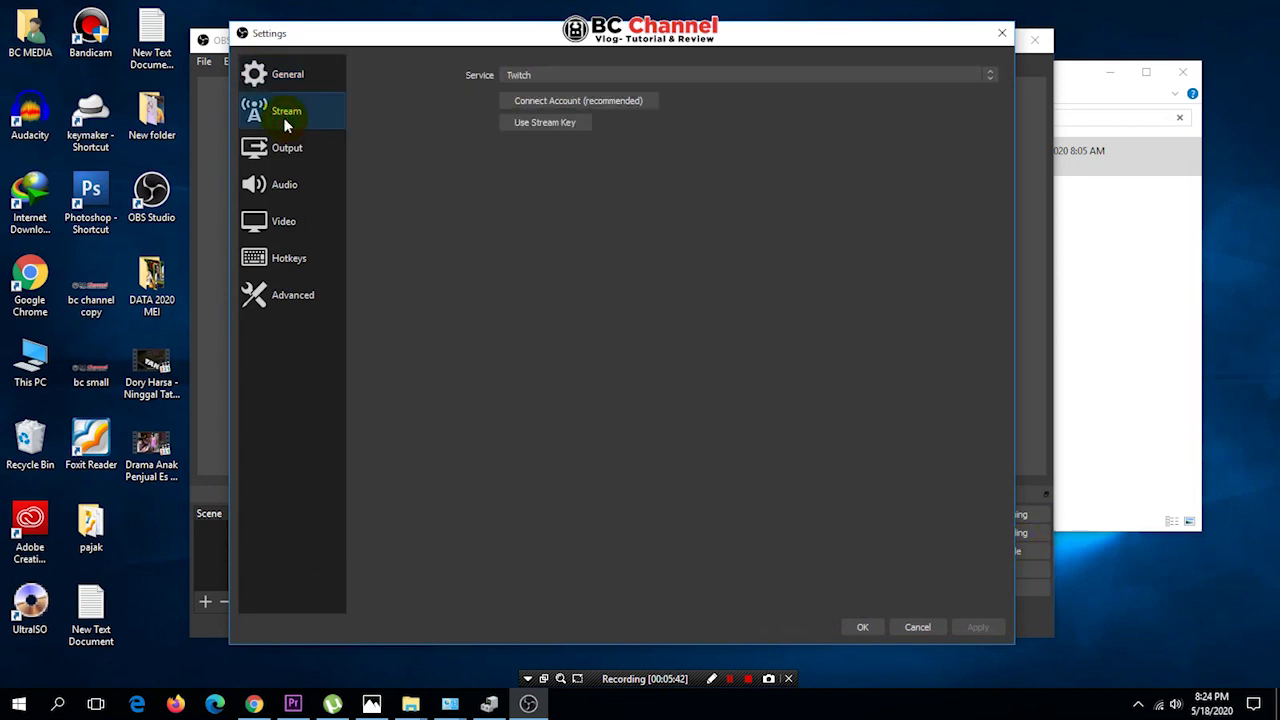
left_click(552, 76)
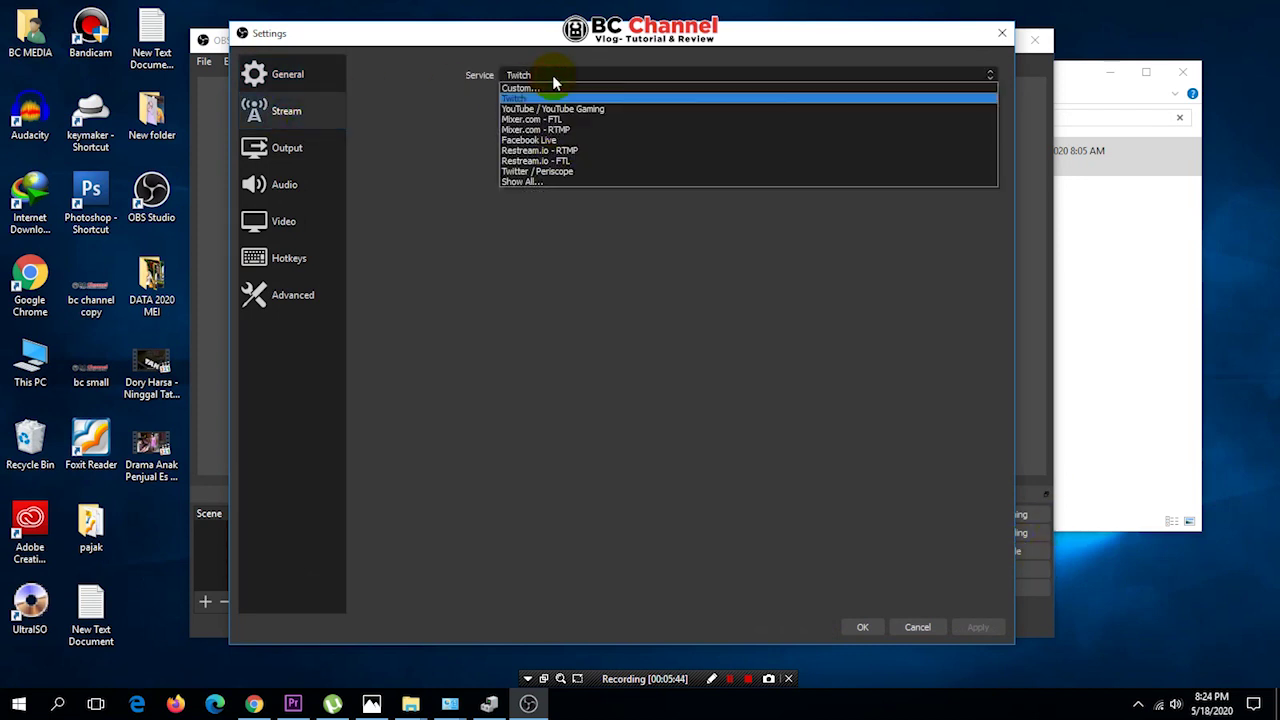
left_click(522, 141)
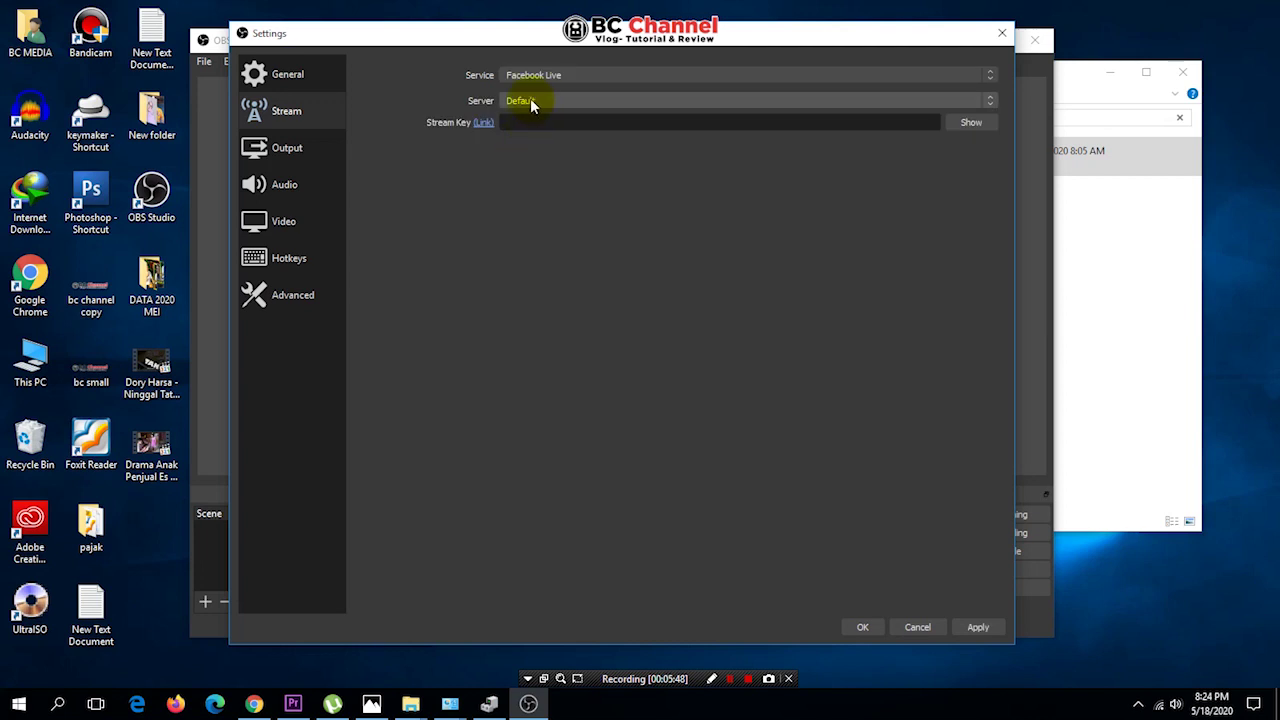
Keep the Default server, paste the stream key into the stream settings, and apply and save them
left_click(530, 98)
left_click(518, 115)
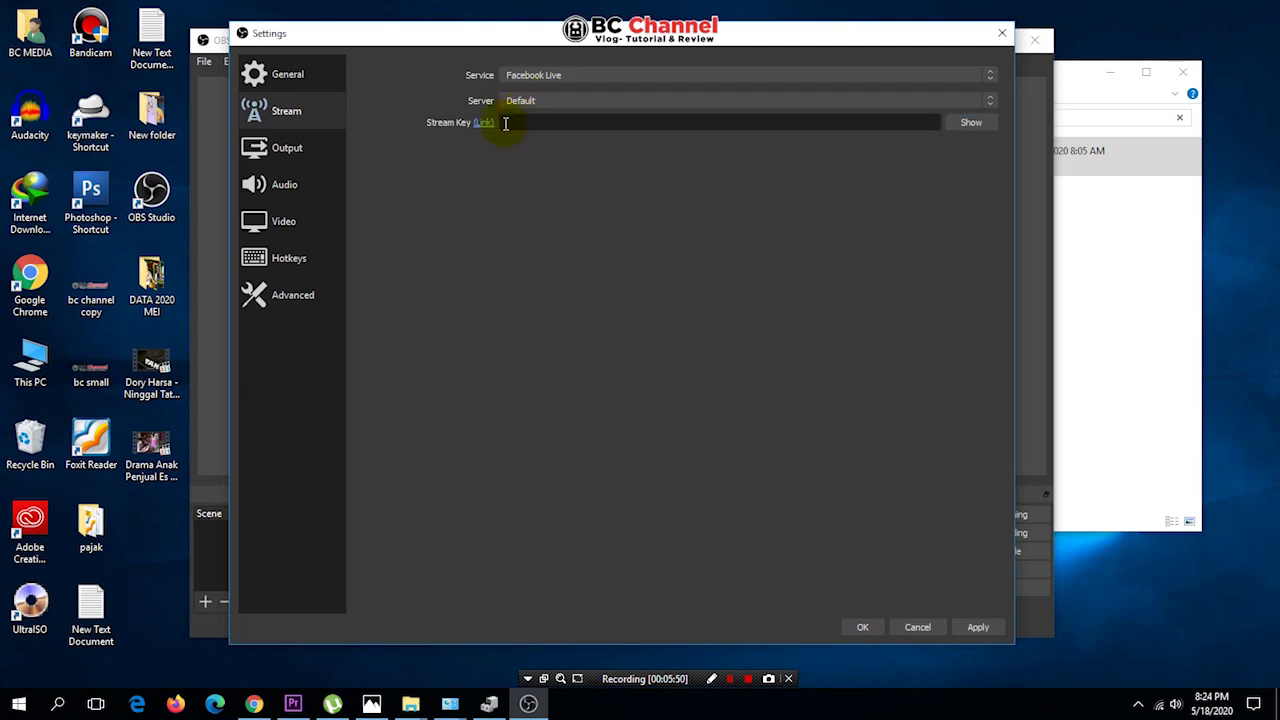
right_click(517, 122)
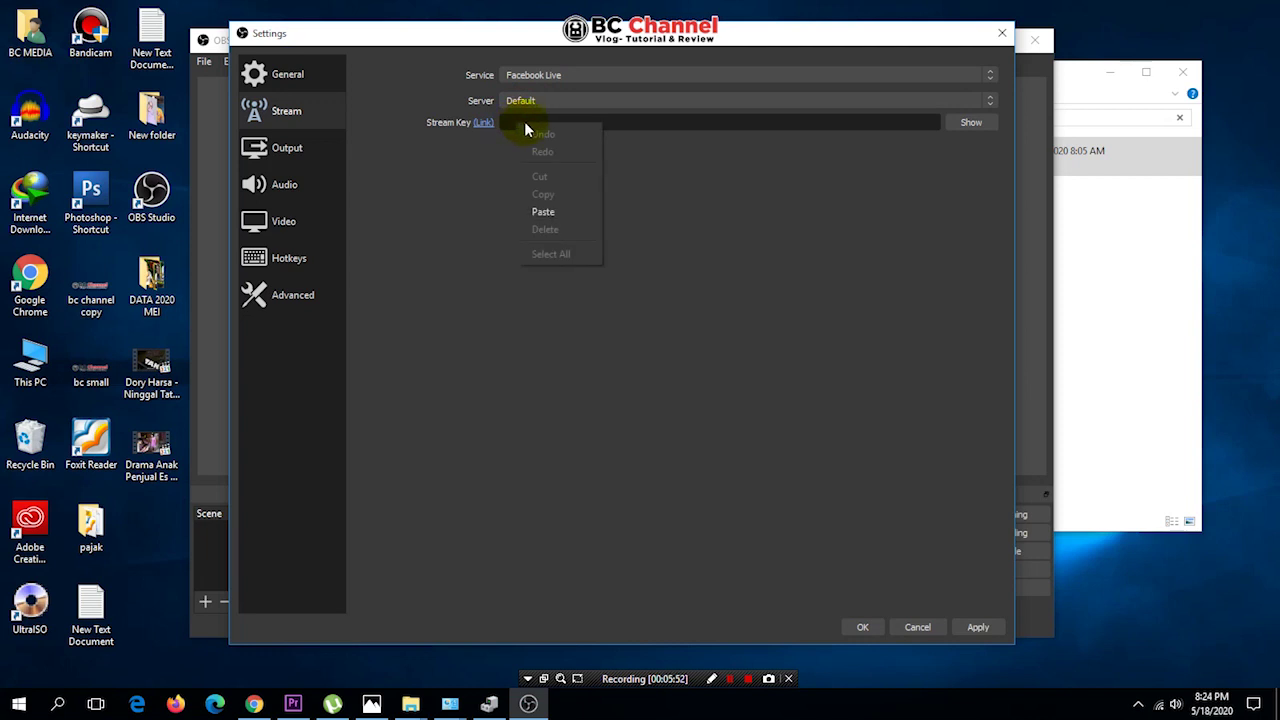
left_click(544, 212)
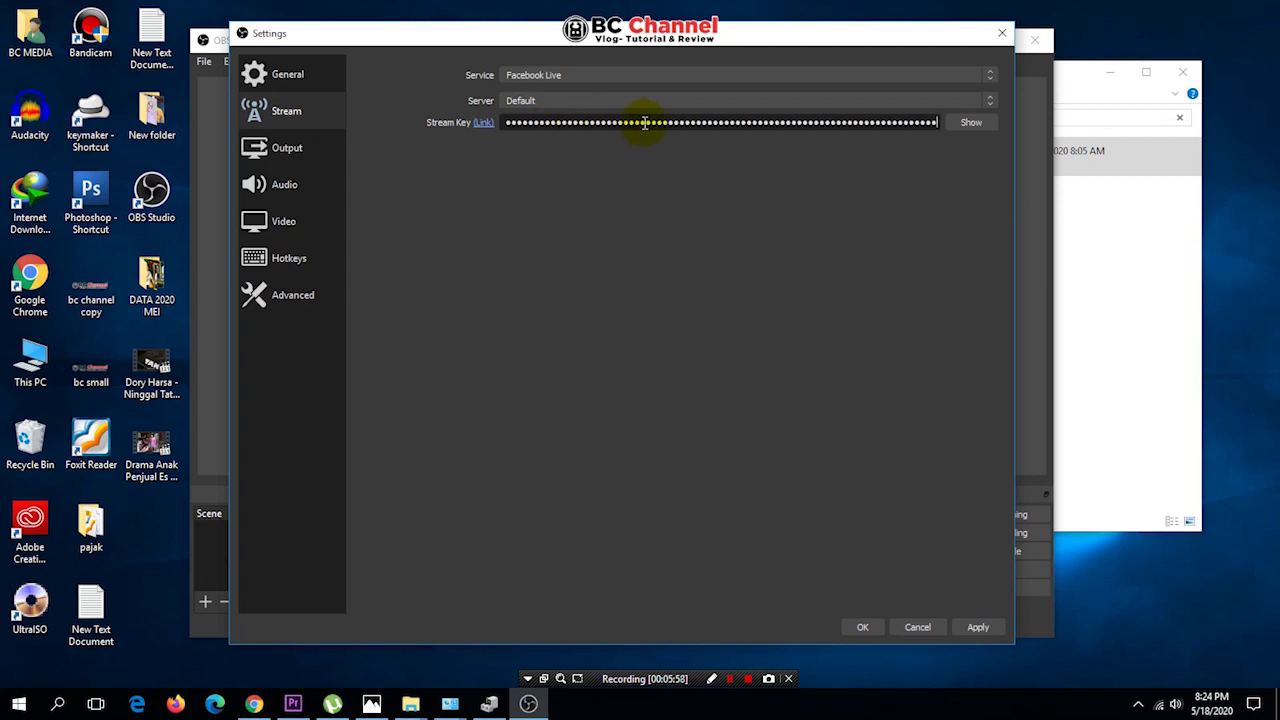
left_click(980, 627)
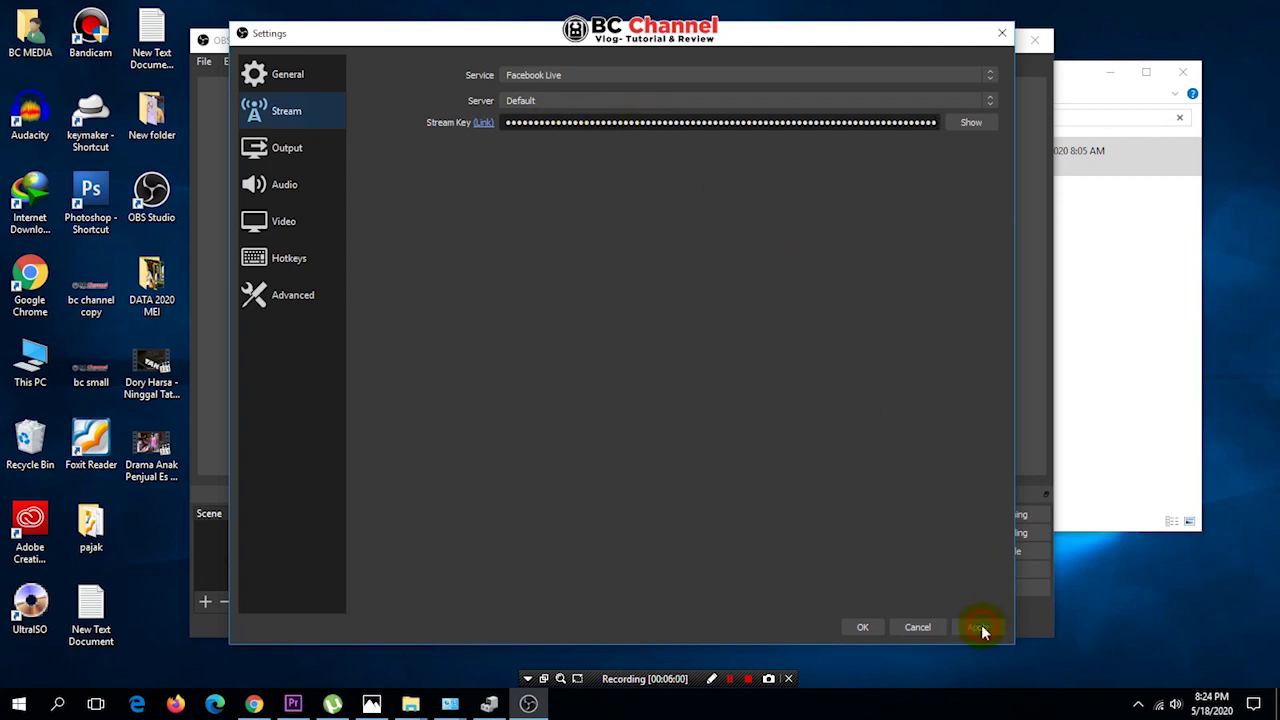
left_click(862, 627)
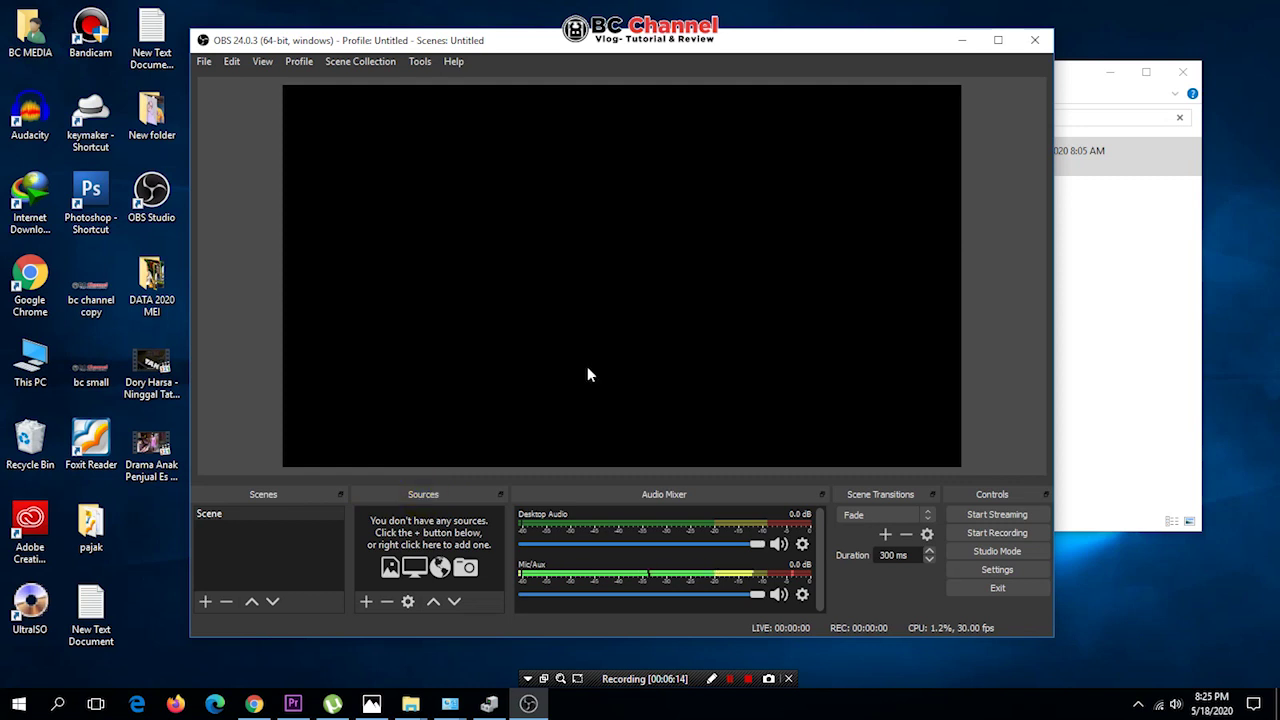
Add a new Display Capture source that captures Display 1: 1600x900 with the cursor included
left_click(366, 602)
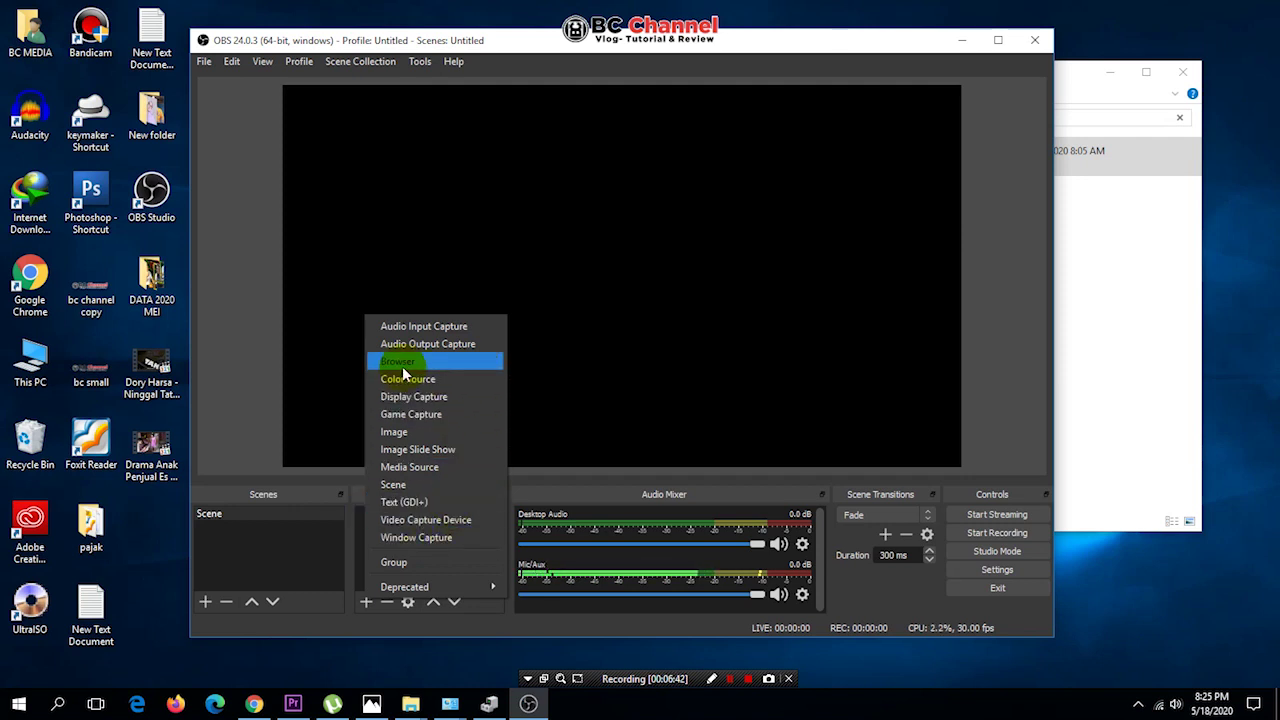
left_click(410, 396)
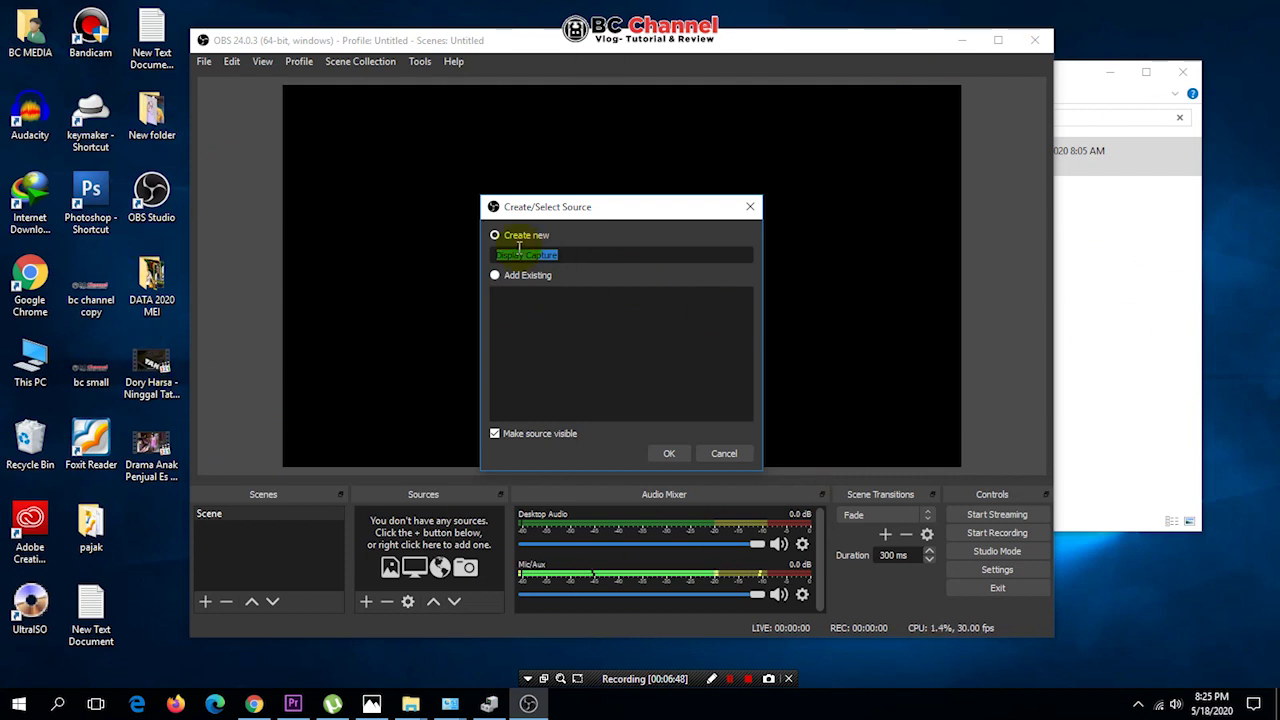
left_click(670, 455)
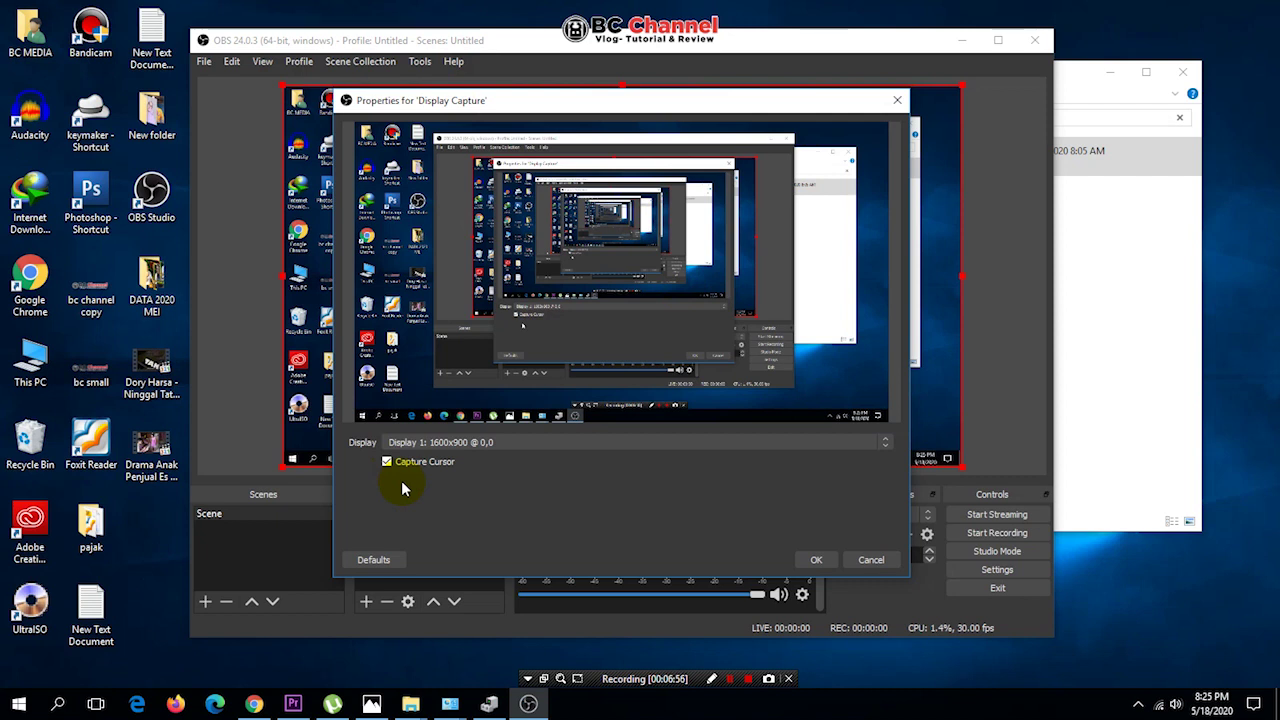
left_click(448, 442)
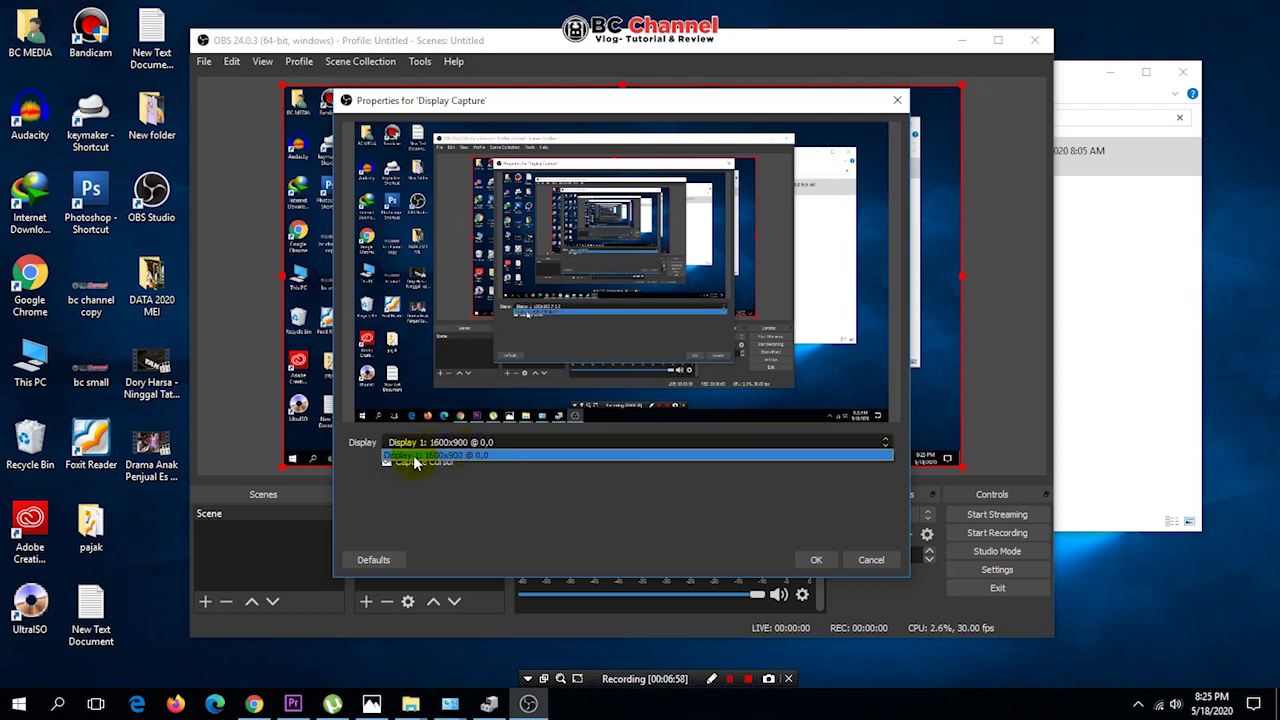
left_click(448, 456)
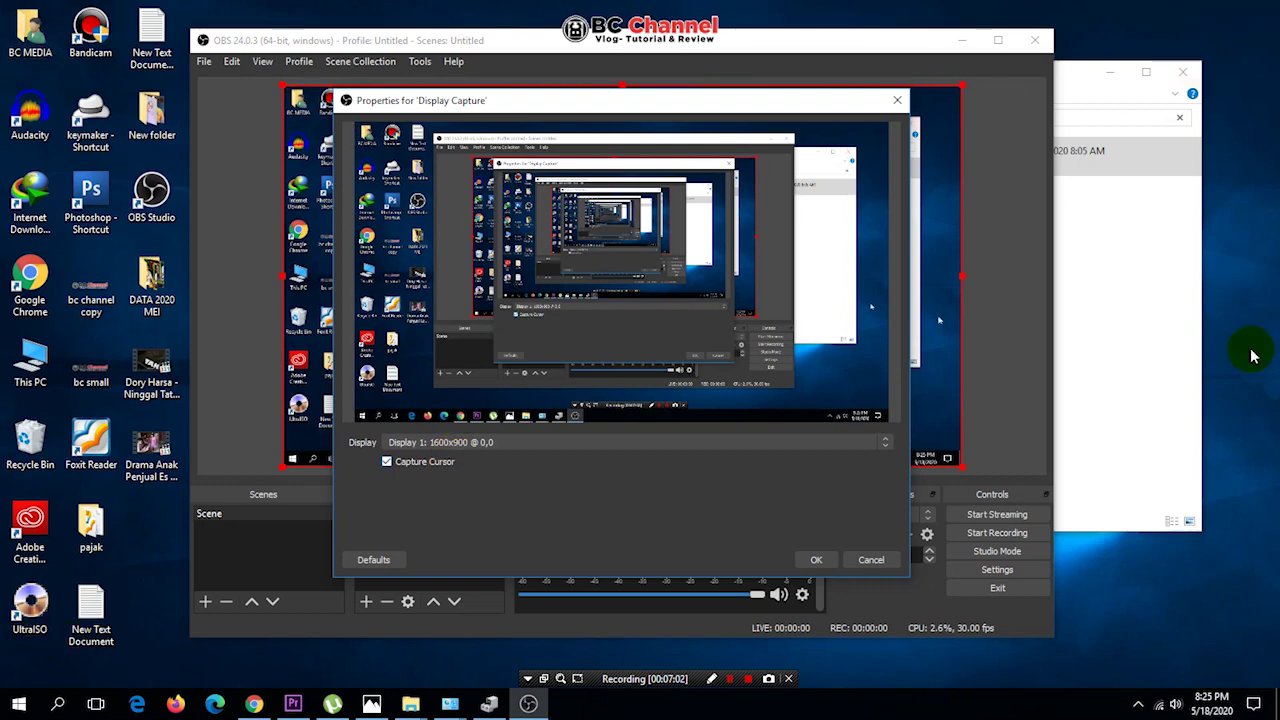
left_click(820, 560)
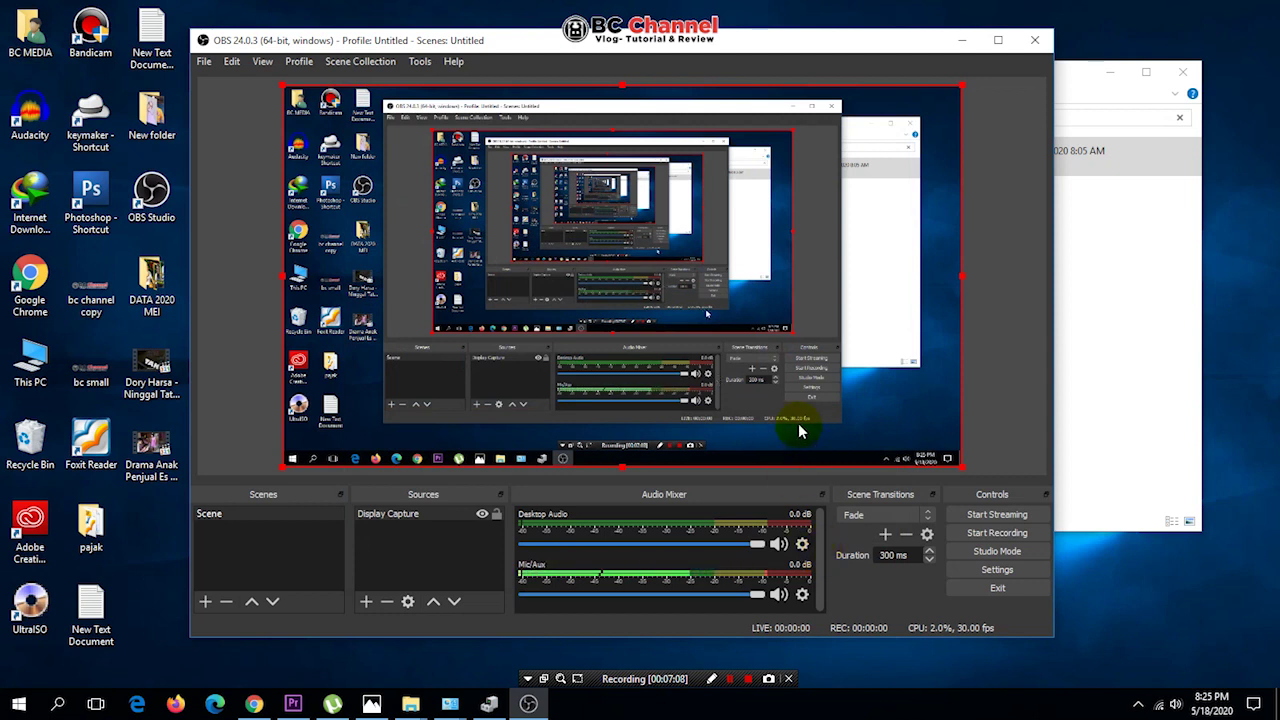
Start streaming from OBS, minimize the open windows and switch back to Facebook Live Producer in Chrome
left_click(997, 516)
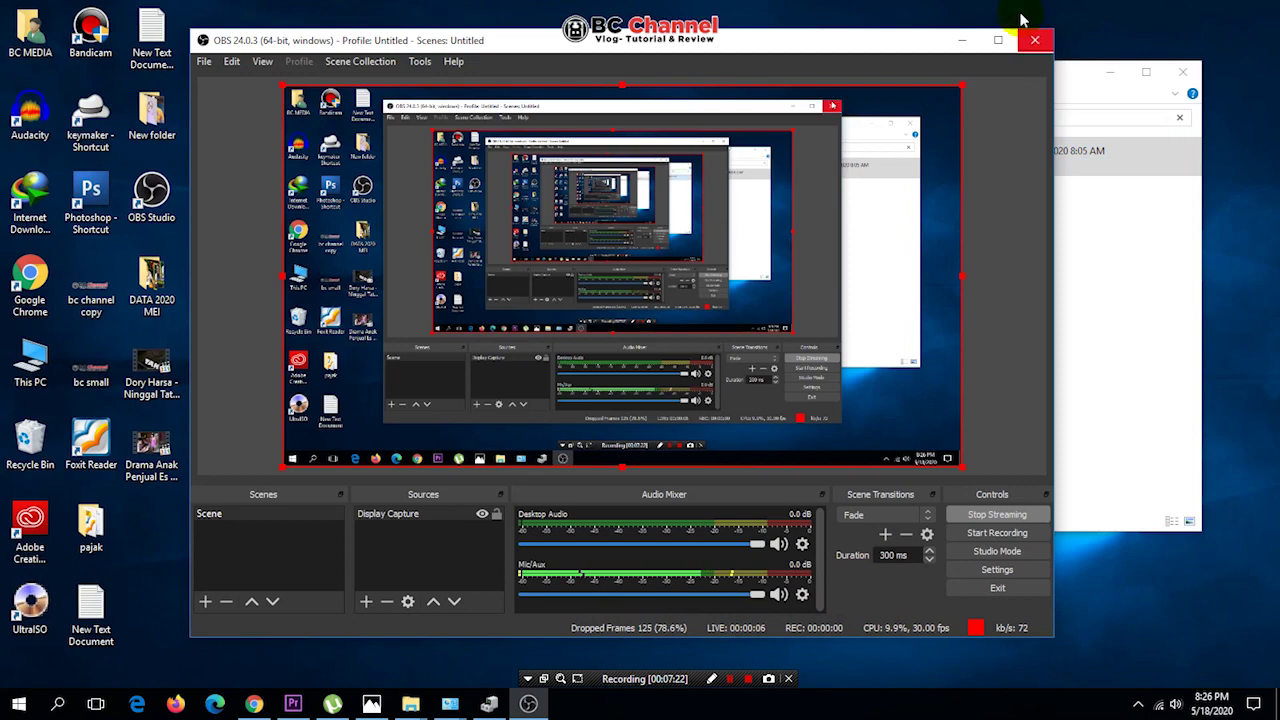
left_click(958, 40)
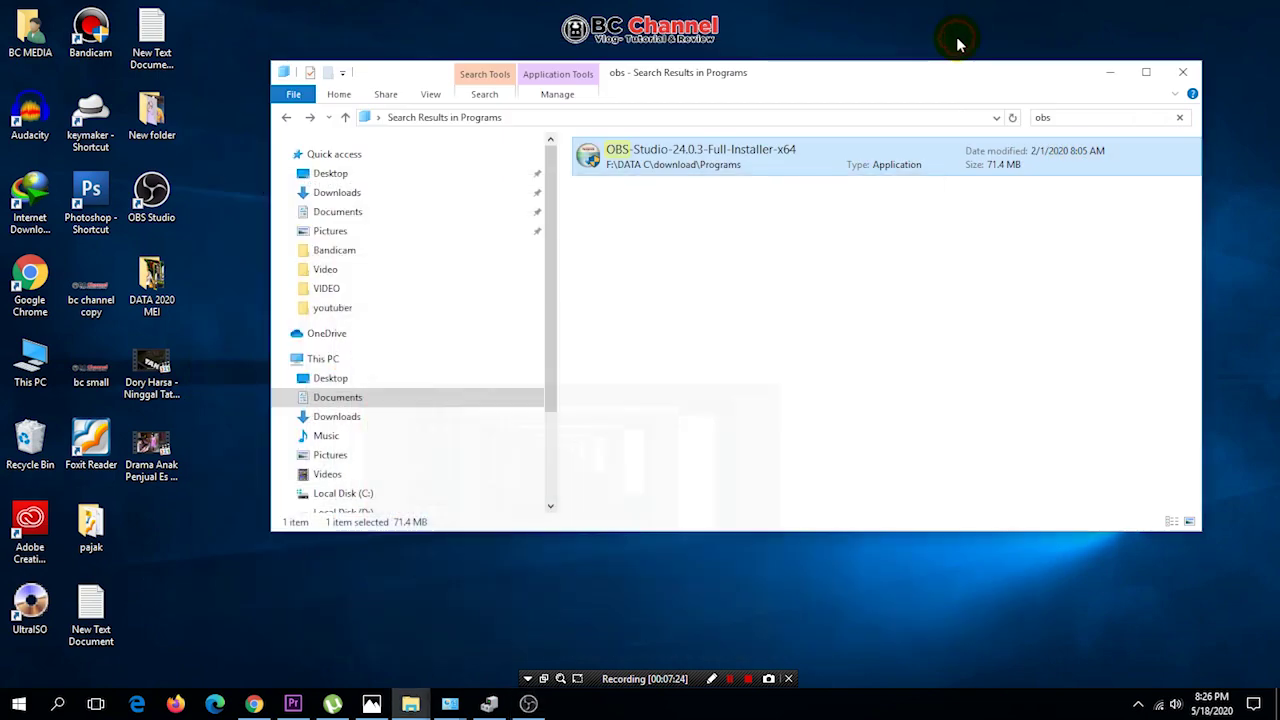
left_click(1109, 76)
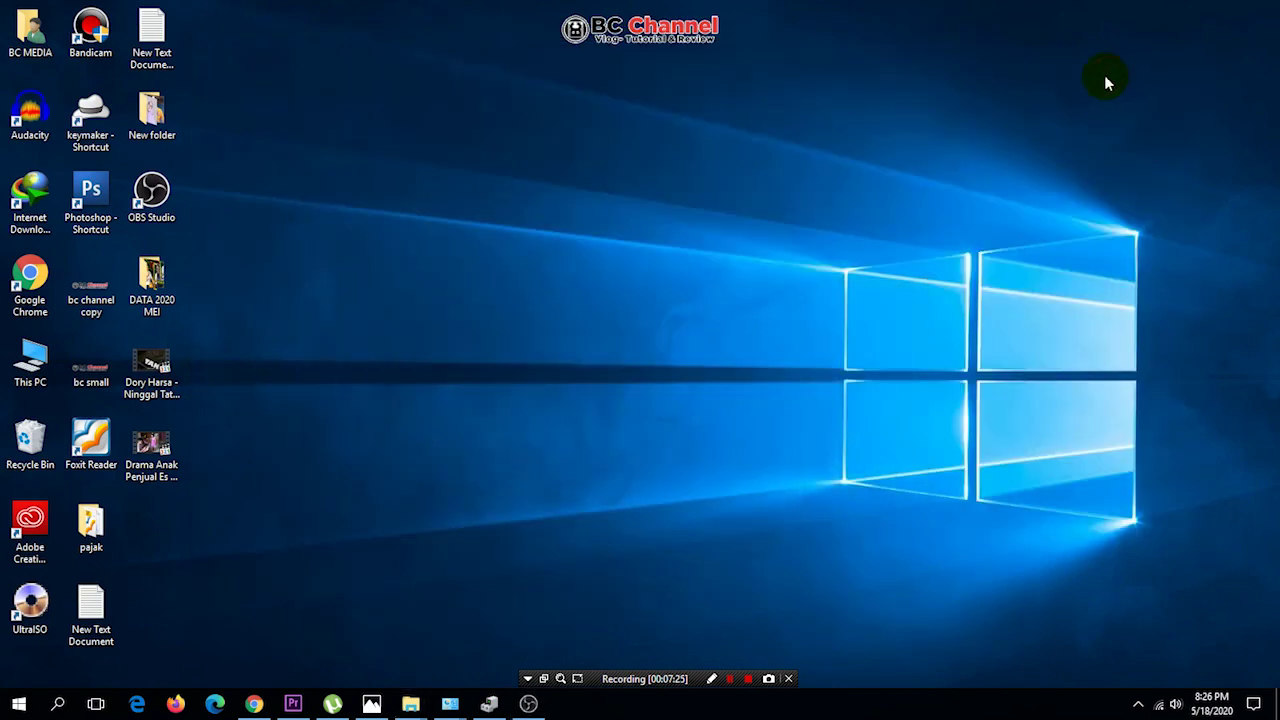
left_click(254, 705)
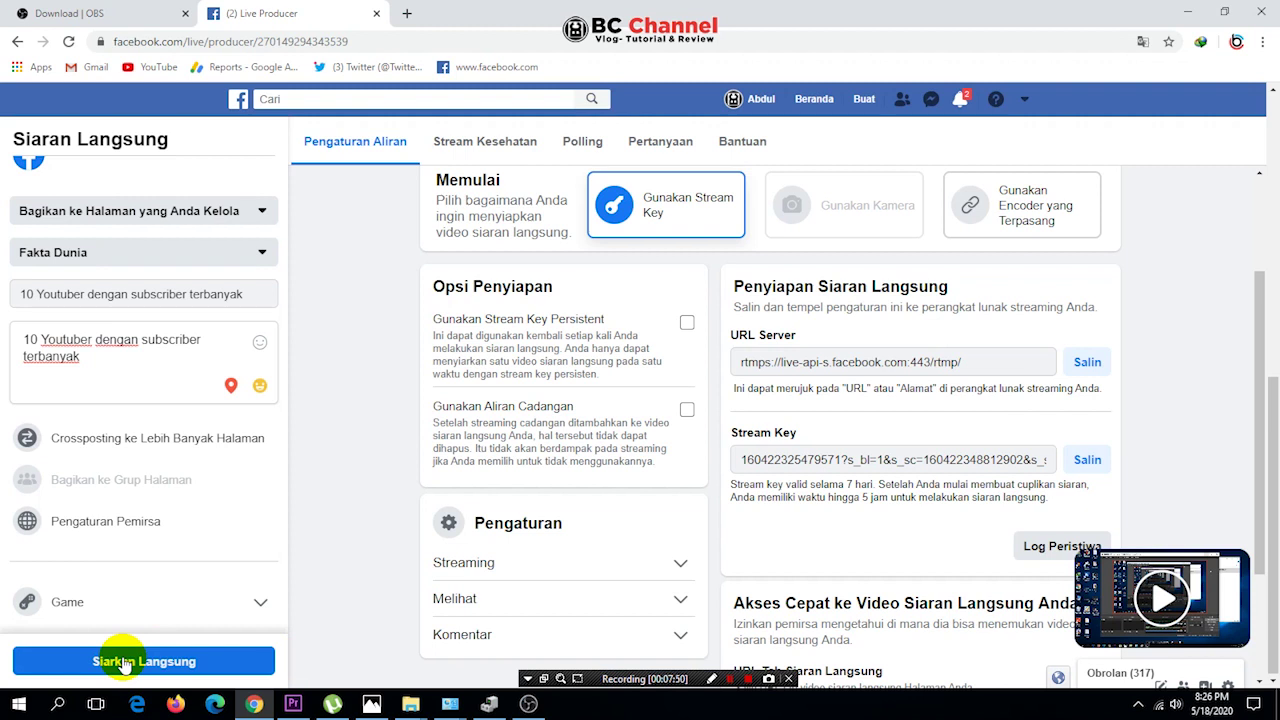
left_click(729, 680)
left_click(729, 680)
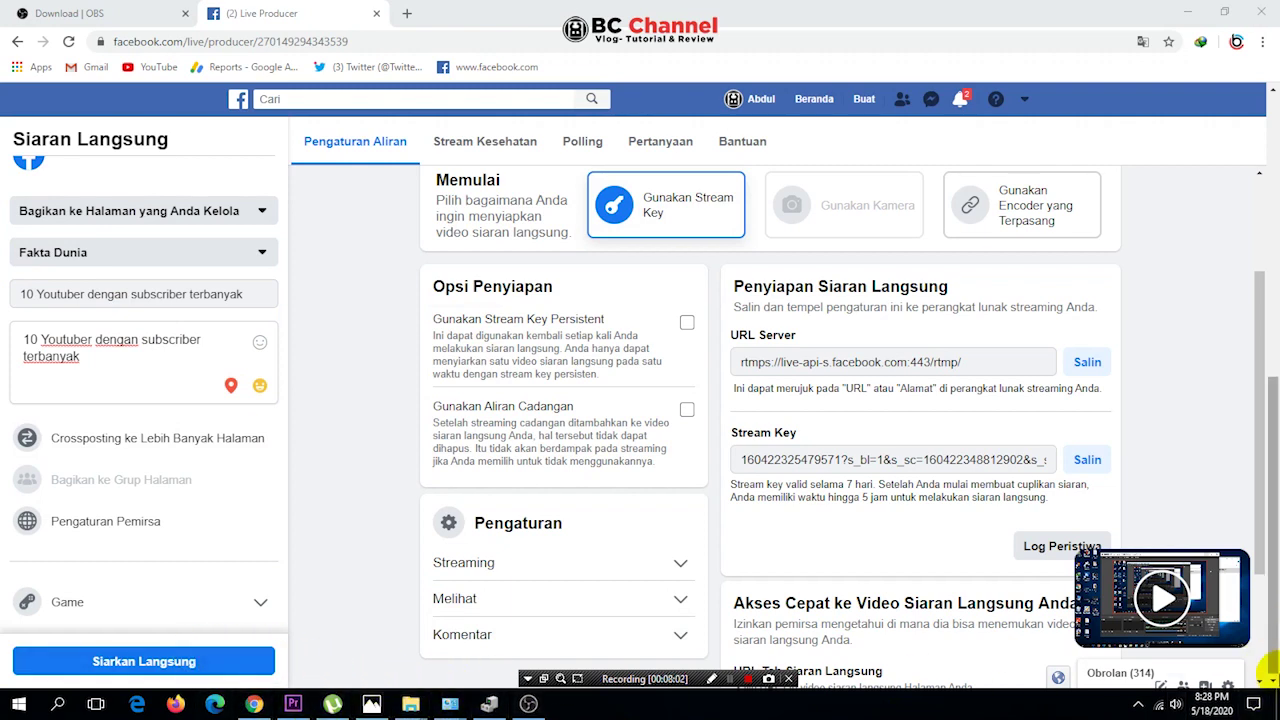
Open the video "10 Youtuber Subscriber Terbanyak Indonesia 2020" from the VIDEO folder, pause it near the beginning and switch back to Chrome
left_click(1277, 714)
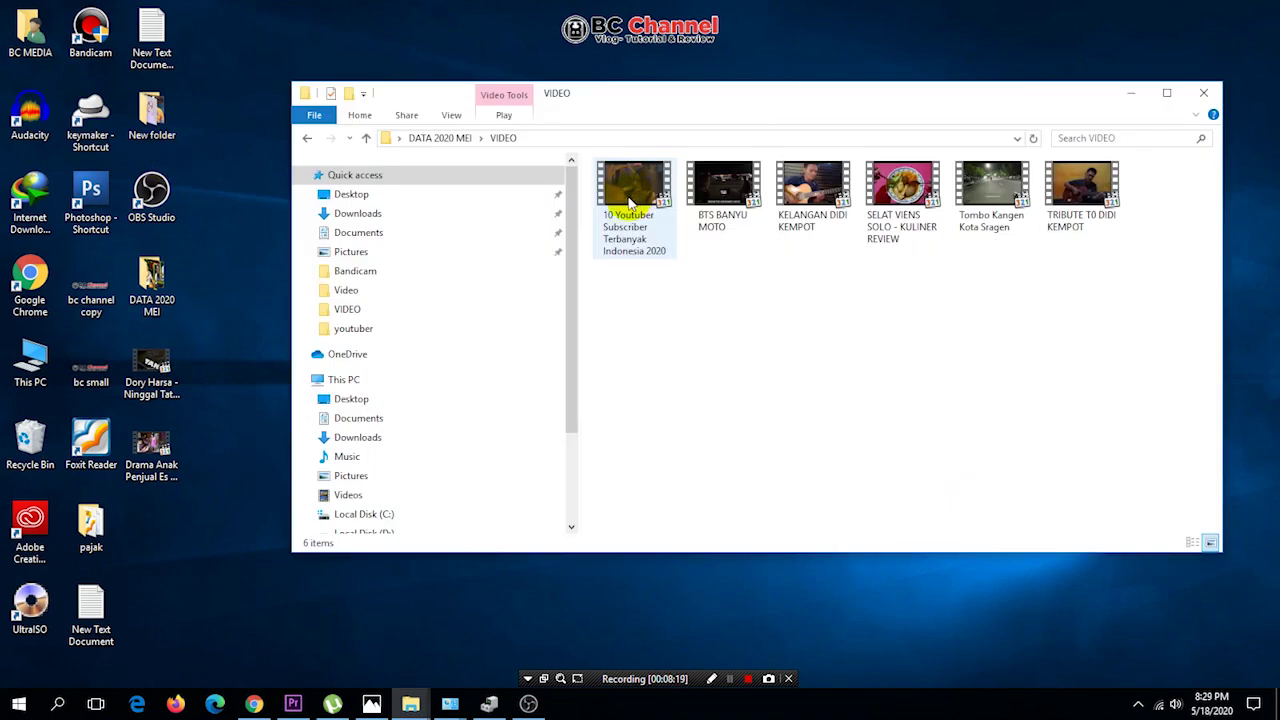
double_click(630, 200)
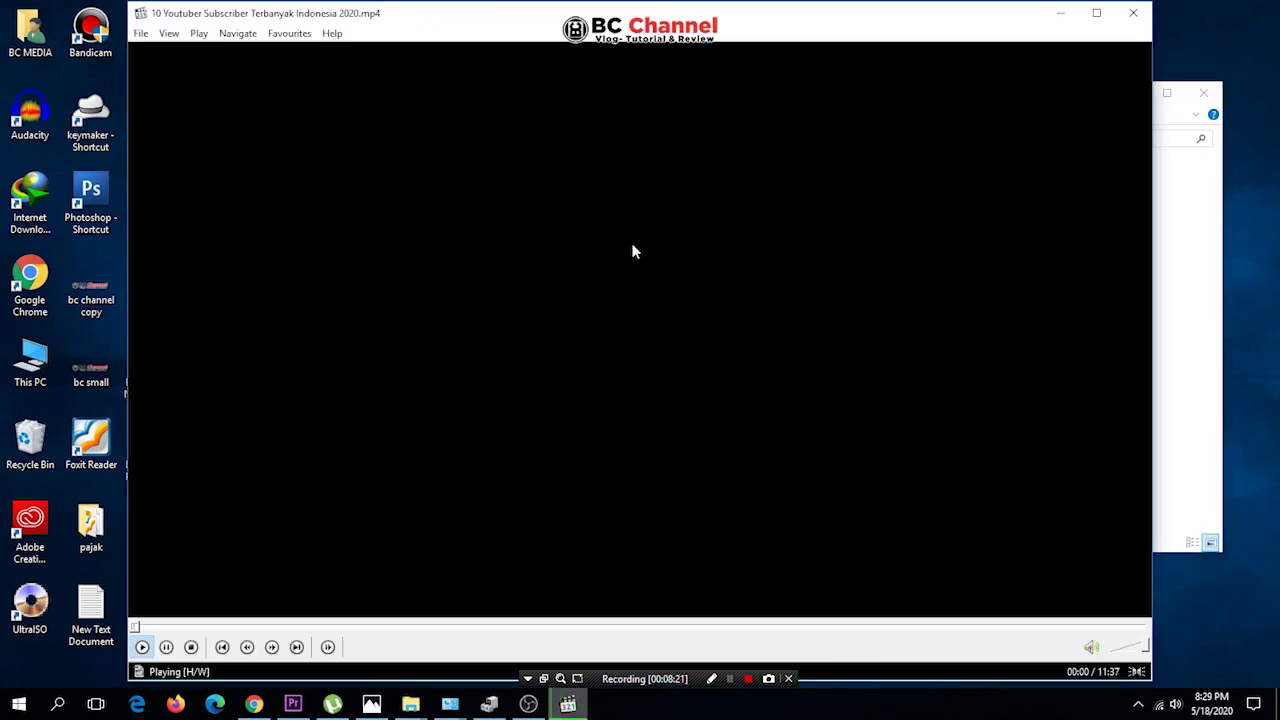
key("space")
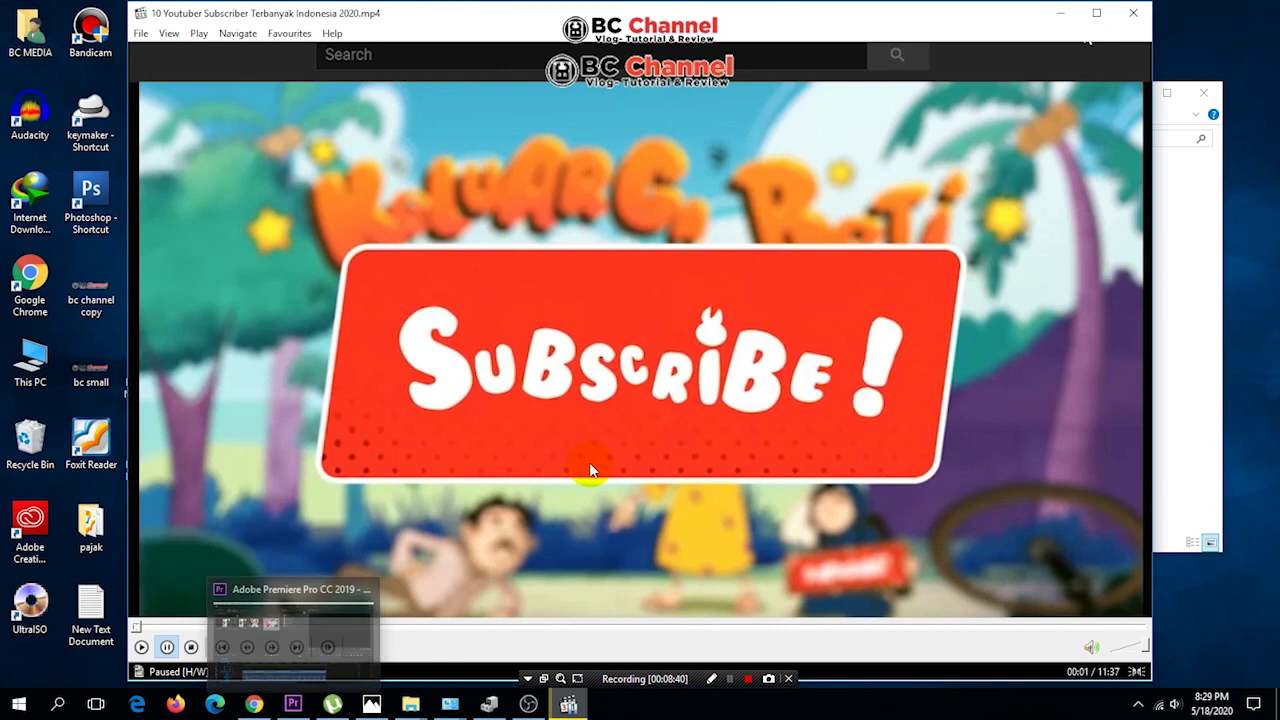
left_click(258, 706)
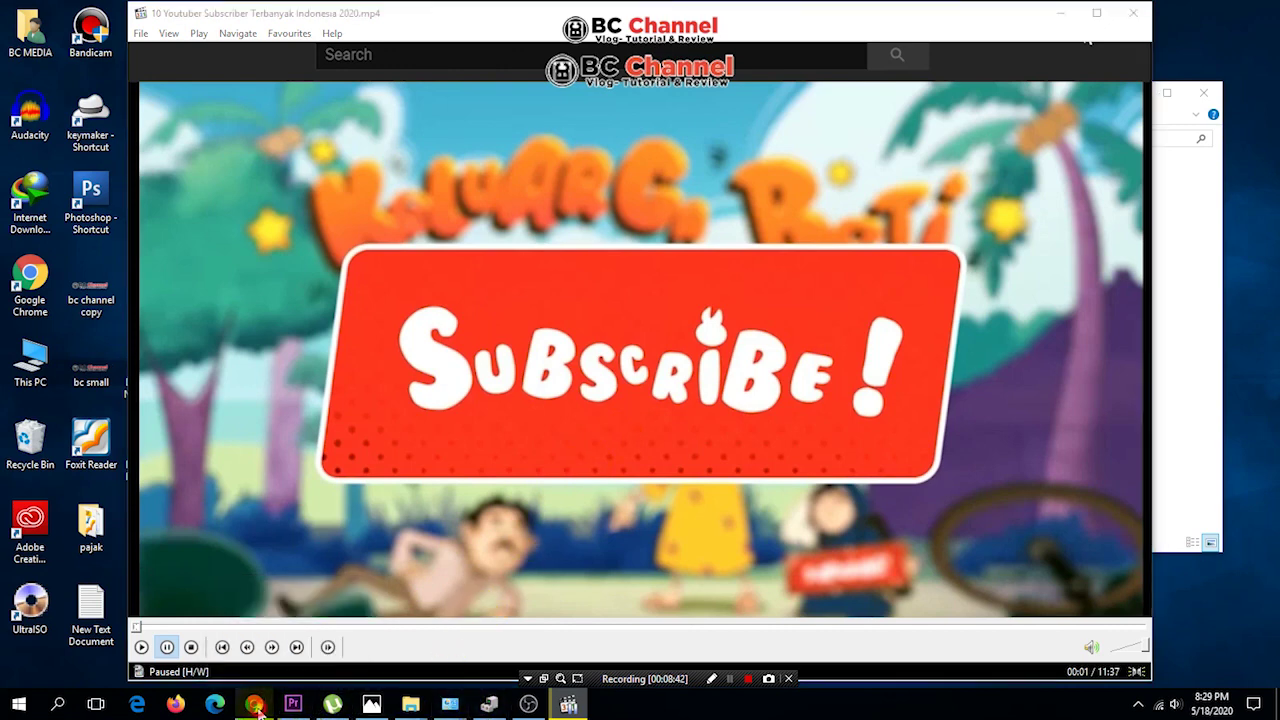
Start the live broadcast of the prepared post in Facebook Live Producer and minimize the browser window
left_click(188, 662)
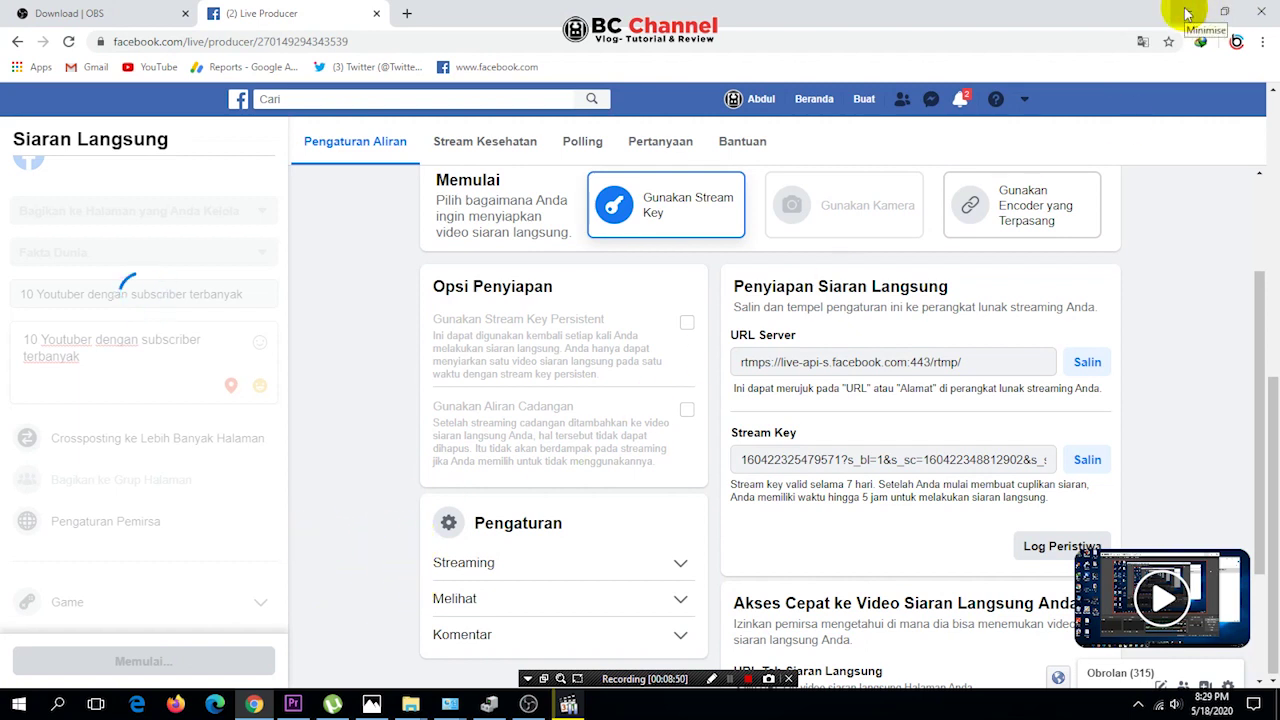
left_click(1225, 12)
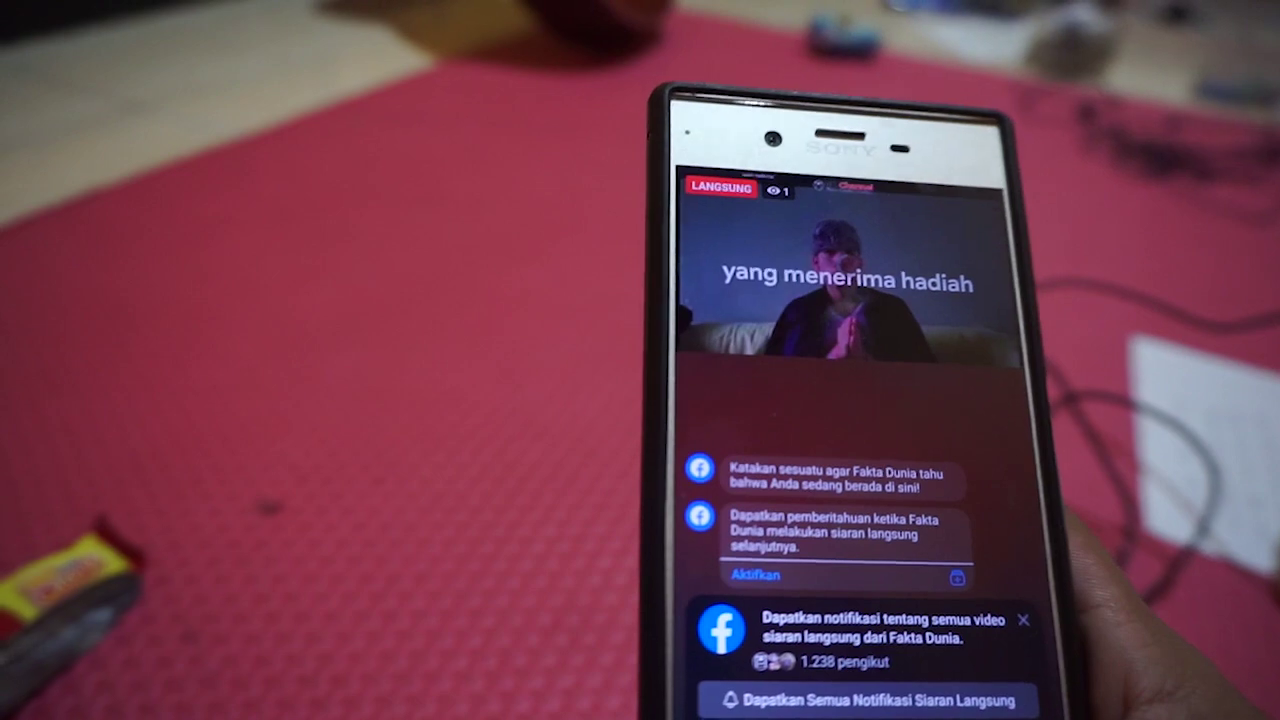
key("Escape")
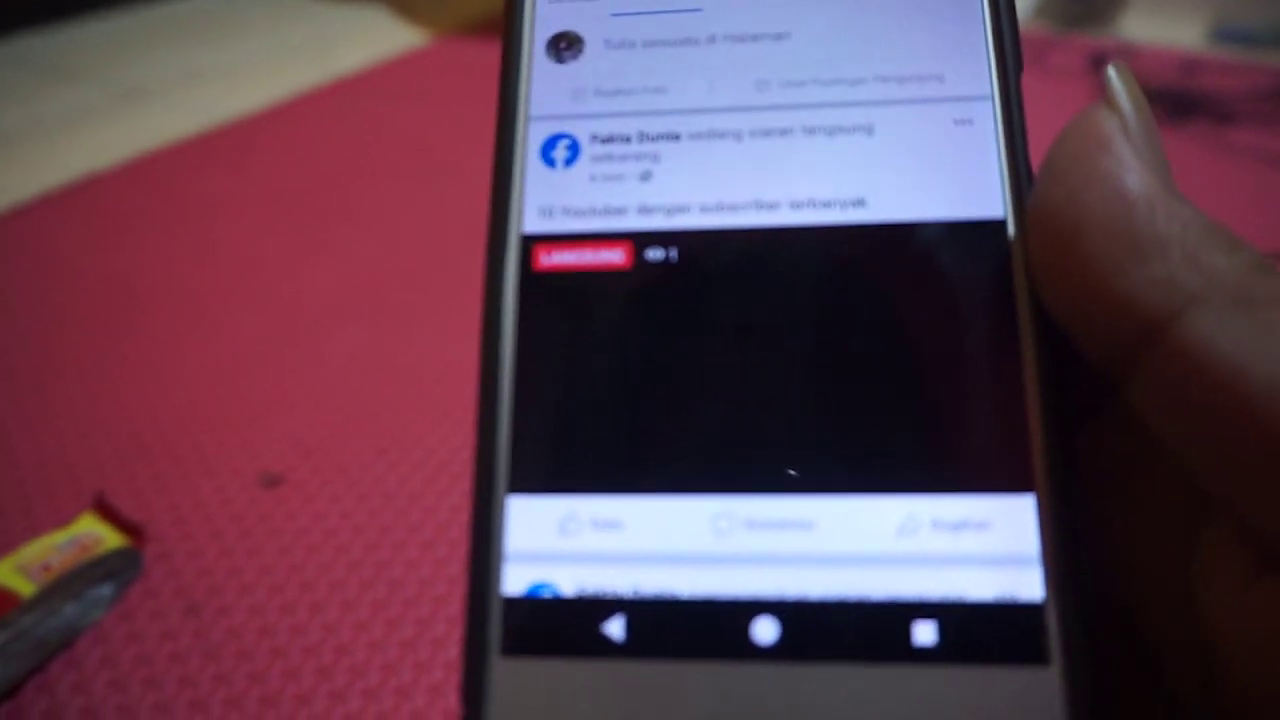
scroll(765, 380, "down", 3)
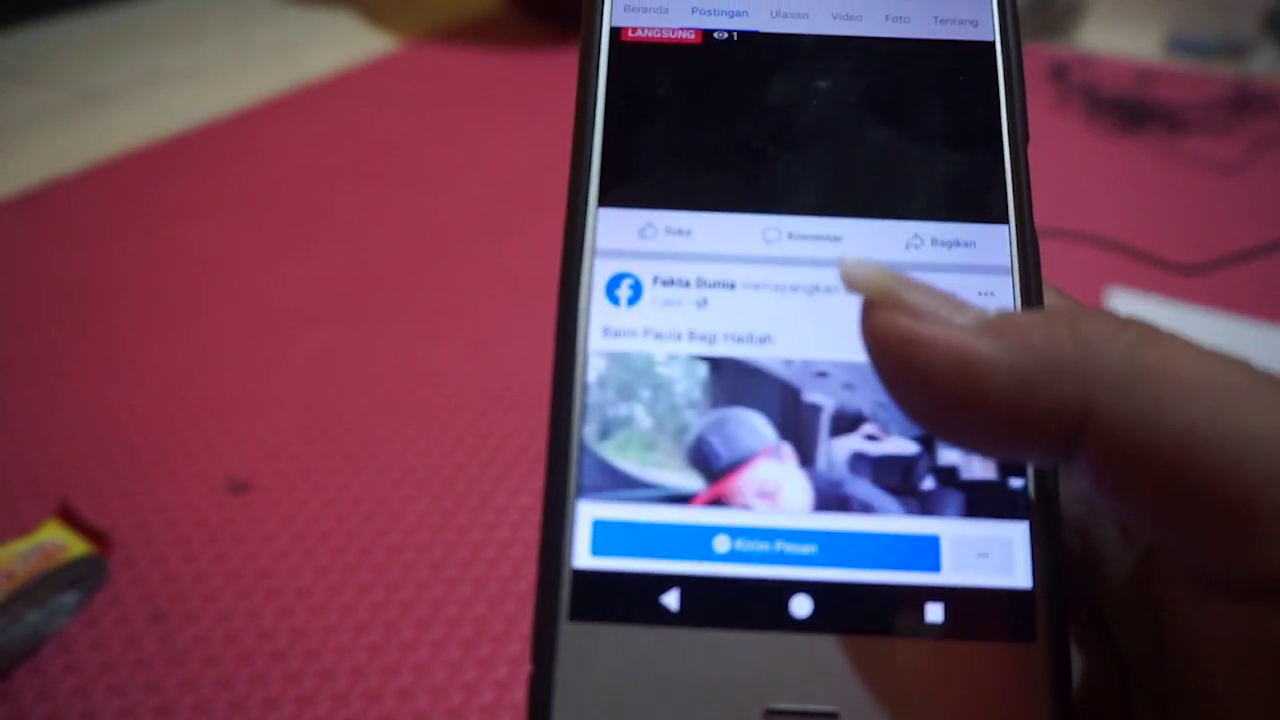
scroll(765, 380, "up", 2)
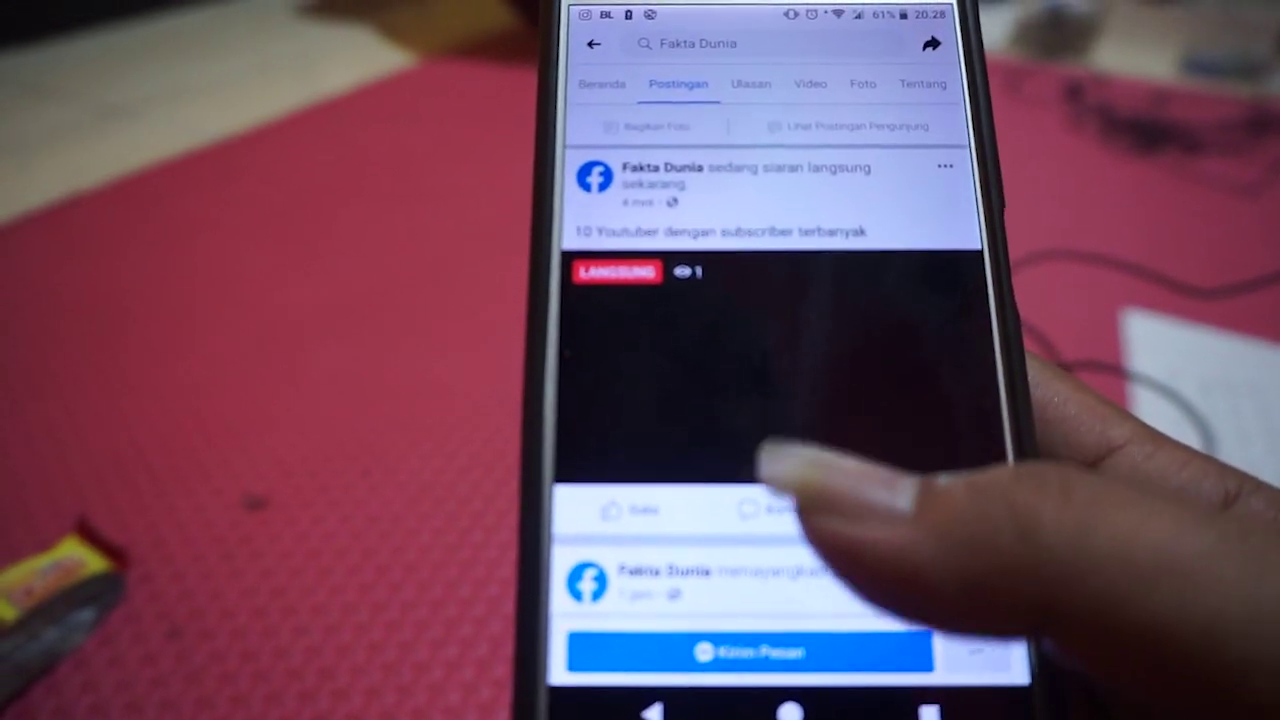
scroll(765, 380, "up", 3)
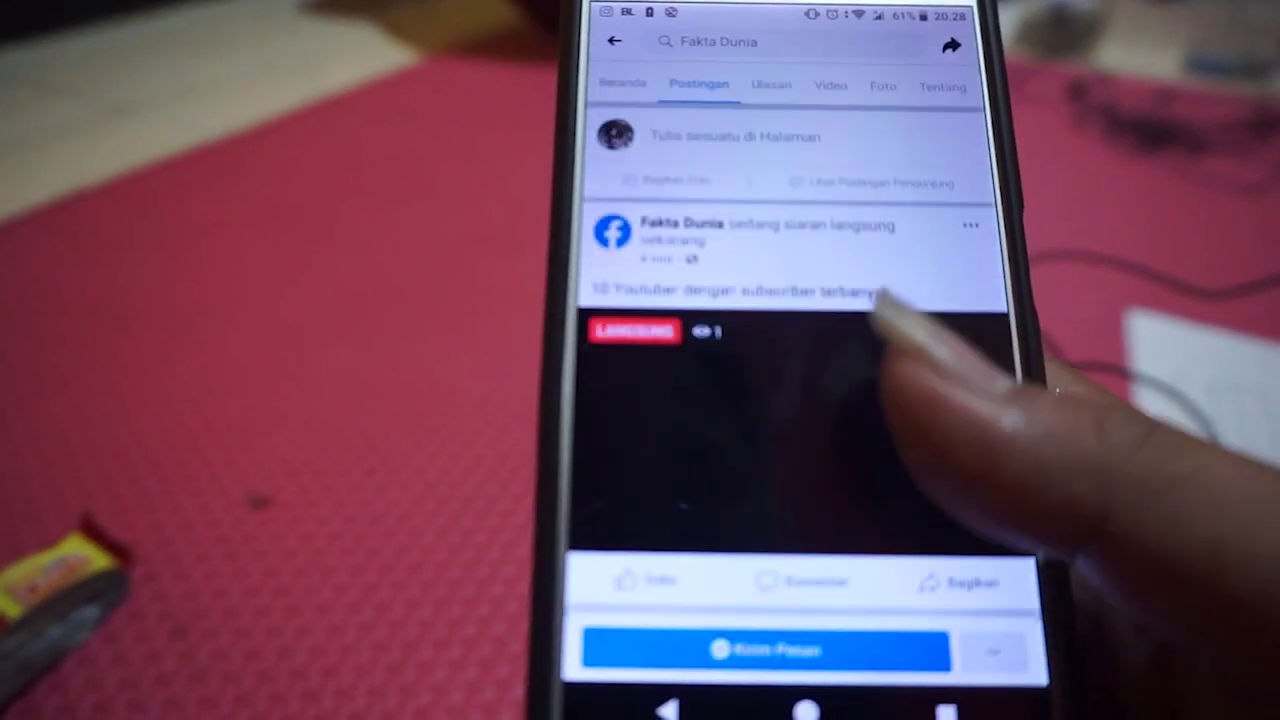
scroll(765, 380, "down", 1)
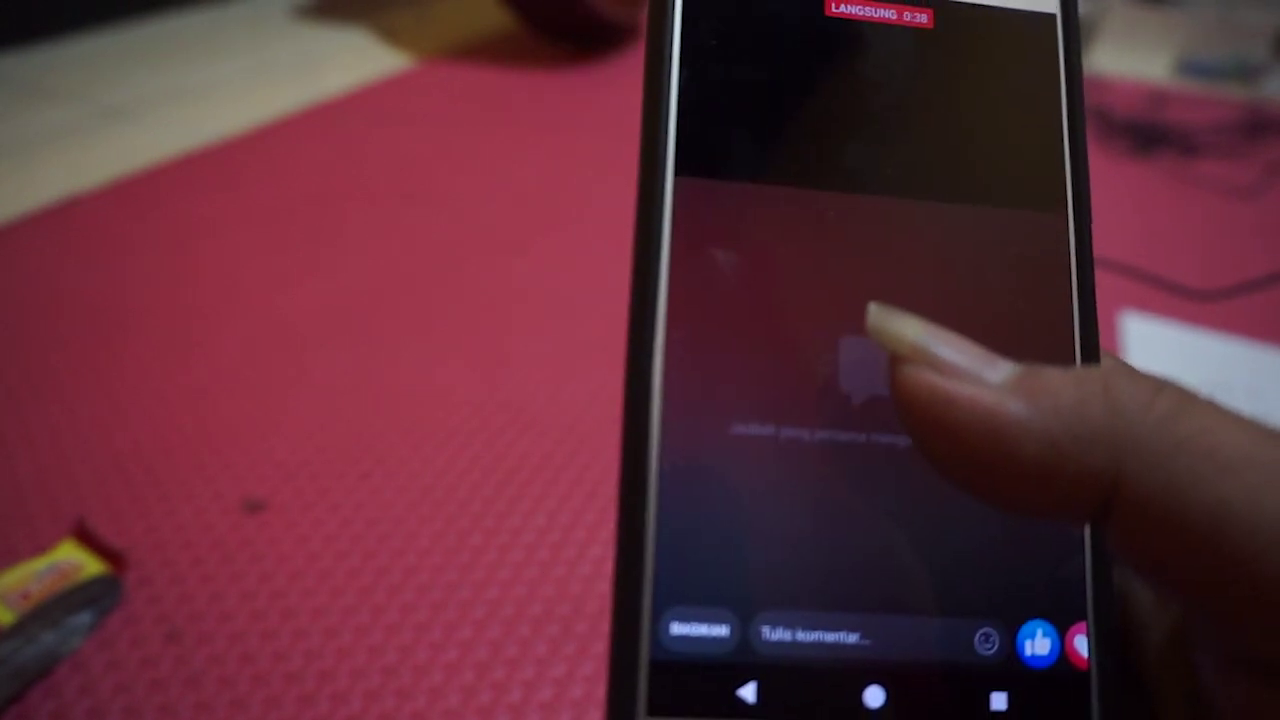